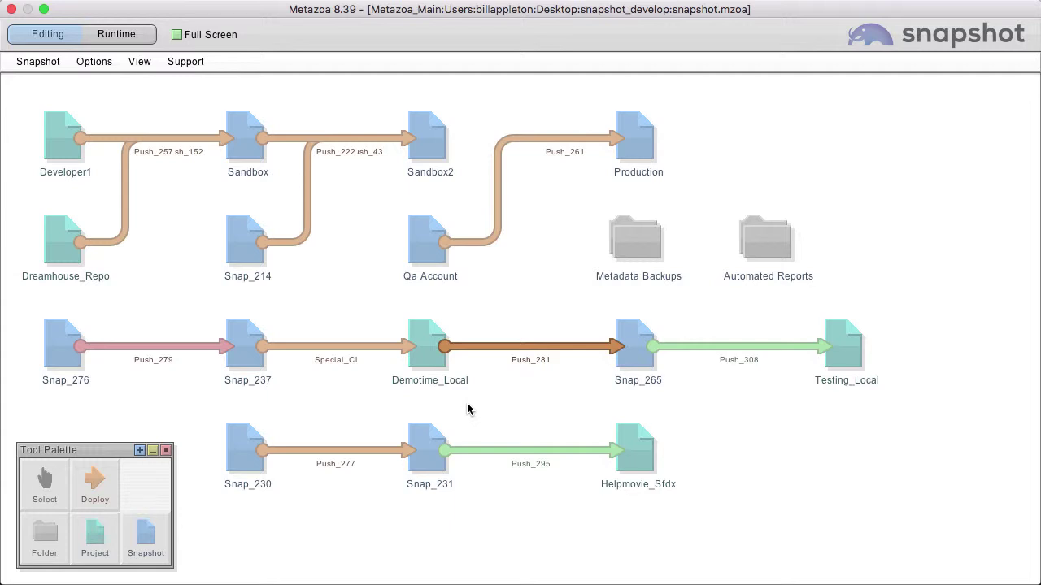
- Open continuous integration for the Push_281 arrow and highlight all its selected metadata types, from Apex Classes to Custom Objects
right_click(500, 347)
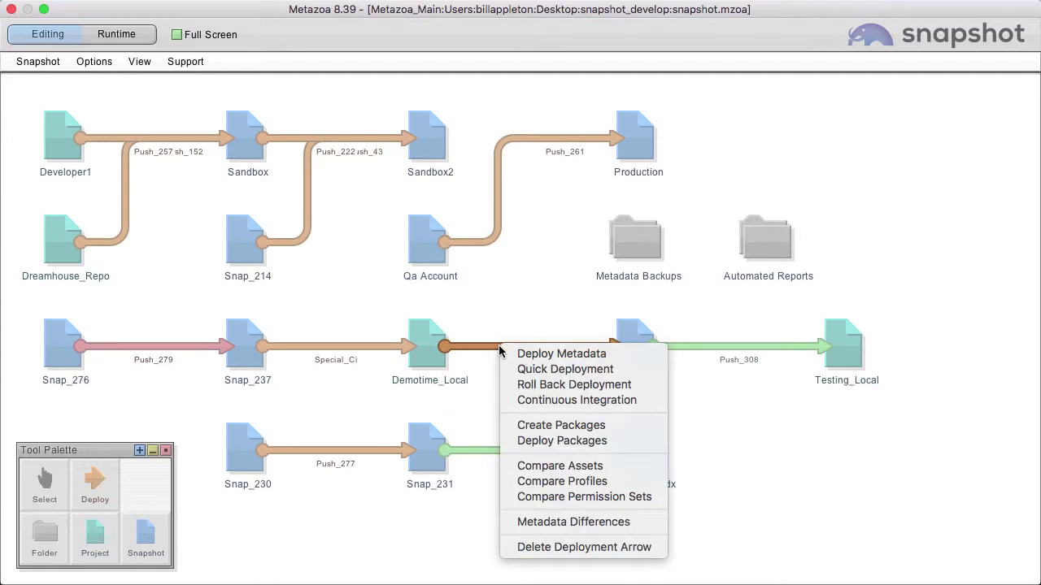
left_click(547, 402)
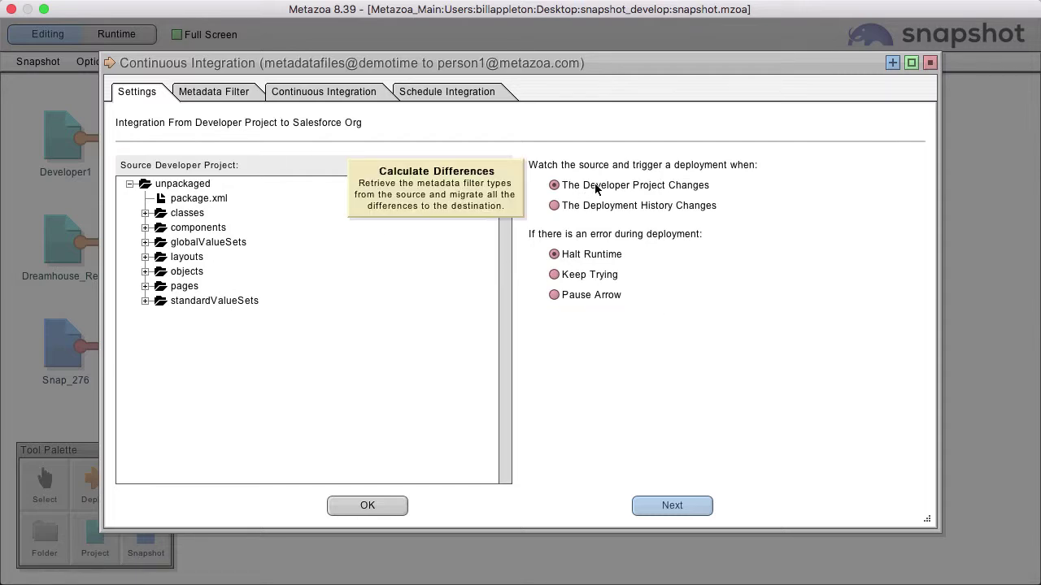
left_click(215, 97)
left_click(569, 226)
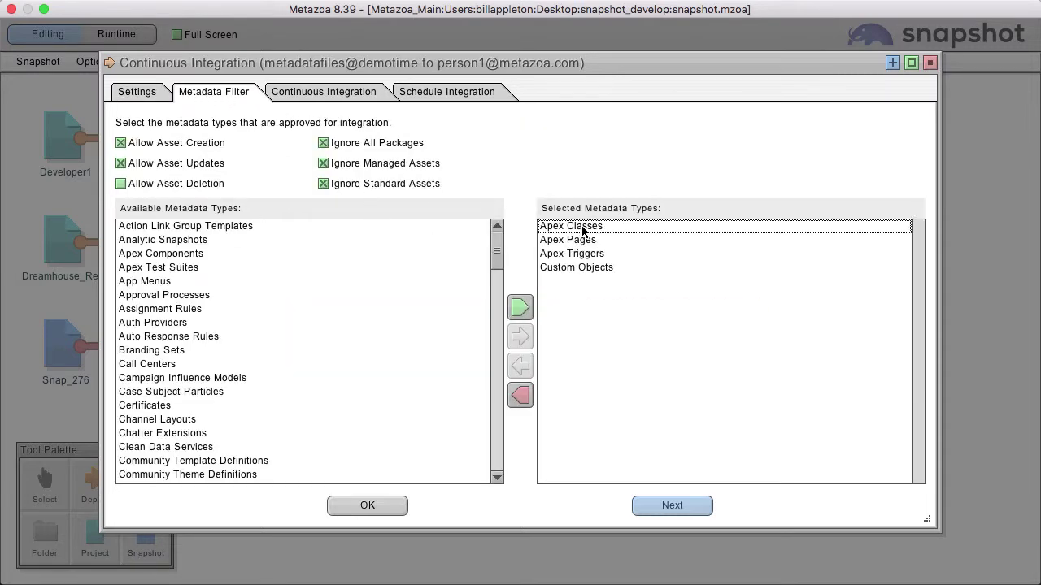
left_click(597, 270, "shift")
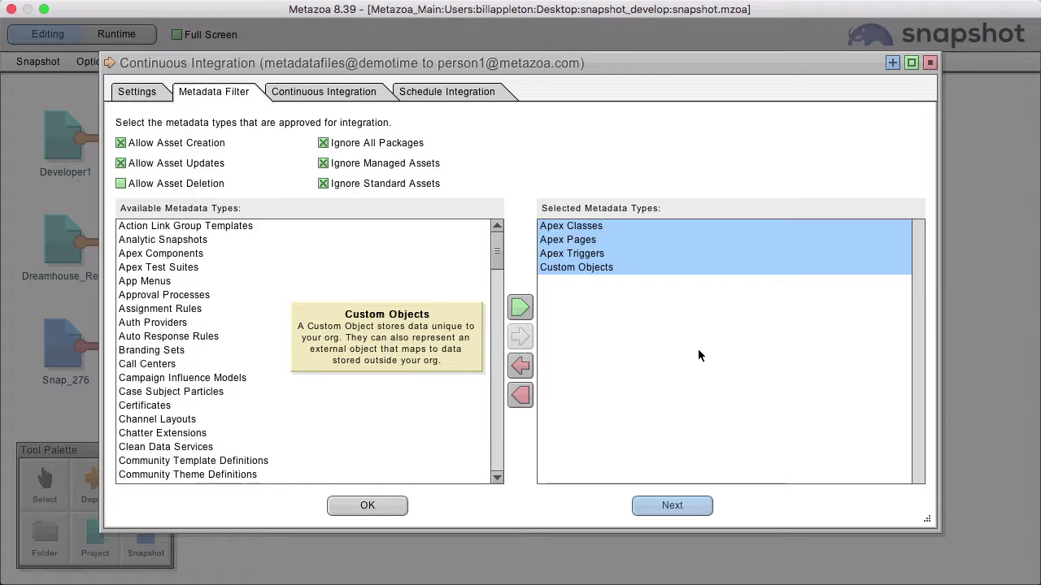
- Set the integration to trigger when the deployment history changes, and expand the 10:07 AM source deployment's create and delete job lists
left_click(154, 92)
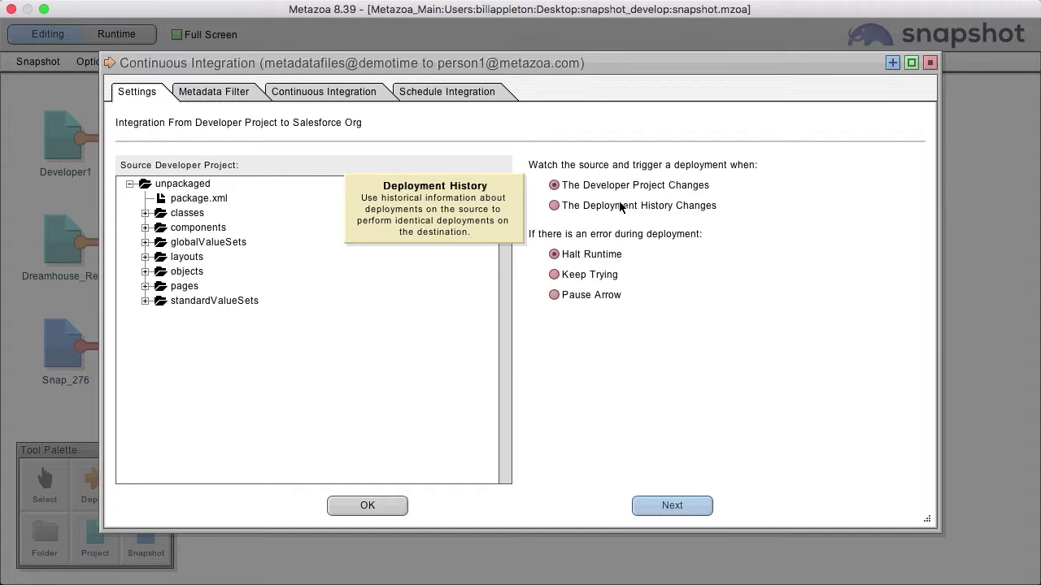
left_click(617, 209)
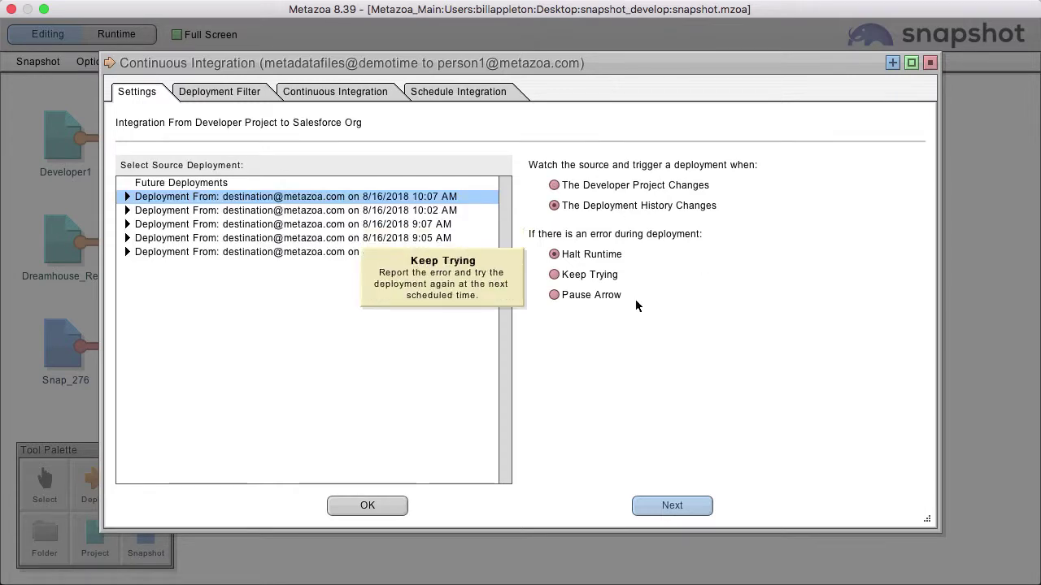
left_click(126, 197)
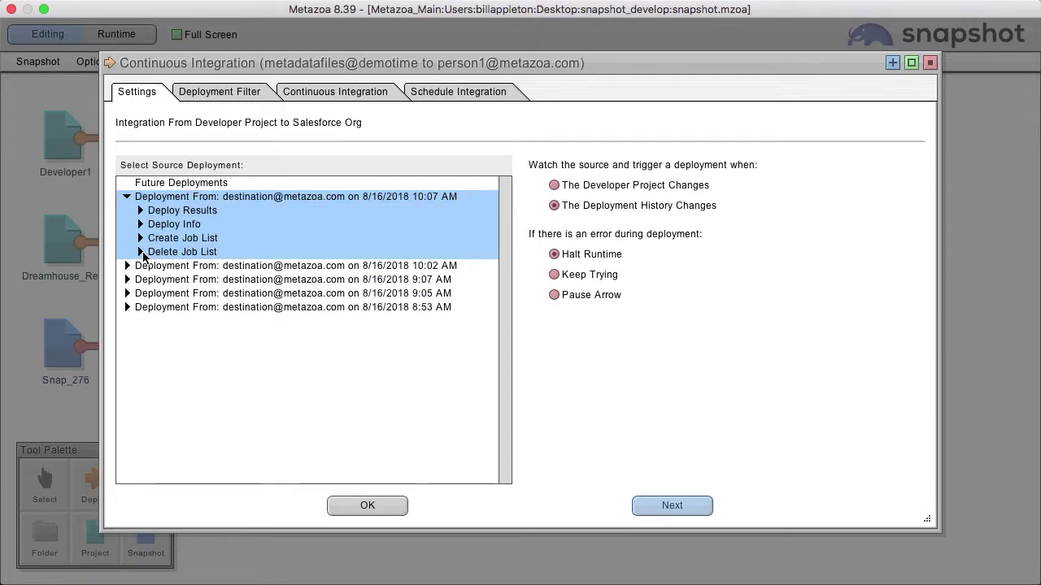
left_click(141, 251)
left_click(140, 240)
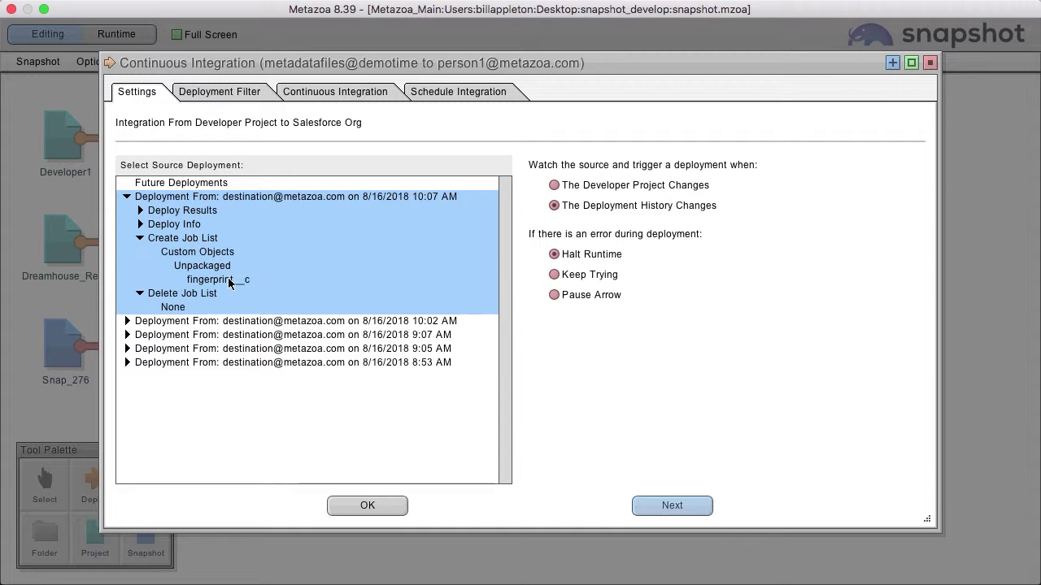
- Review the deployment filter and the custom integration settings, keeping Use Source Deployment Settings selected
left_click(238, 94)
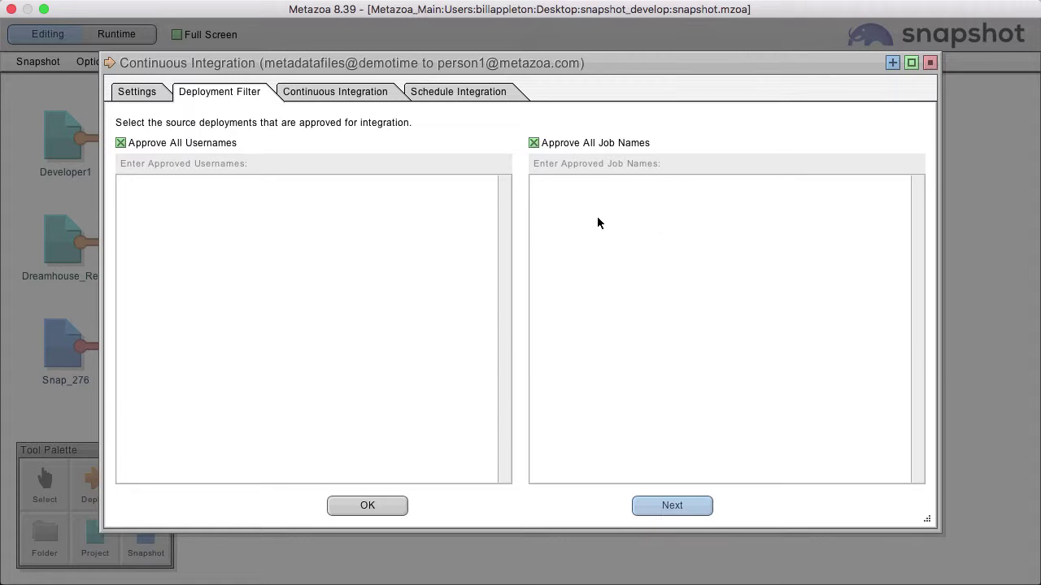
left_click(343, 92)
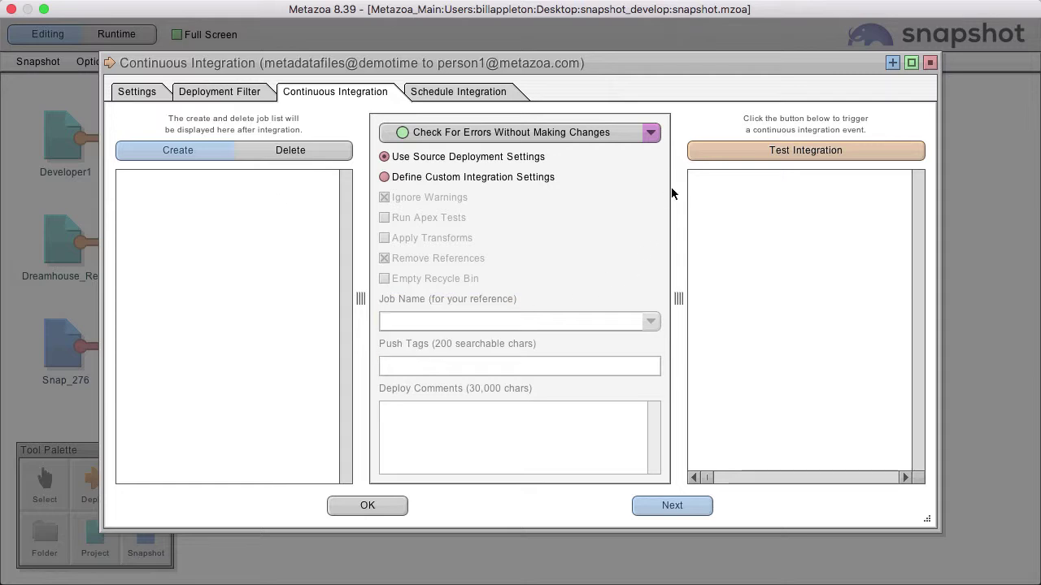
mouse_move(260, 207)
mouse_move(792, 266)
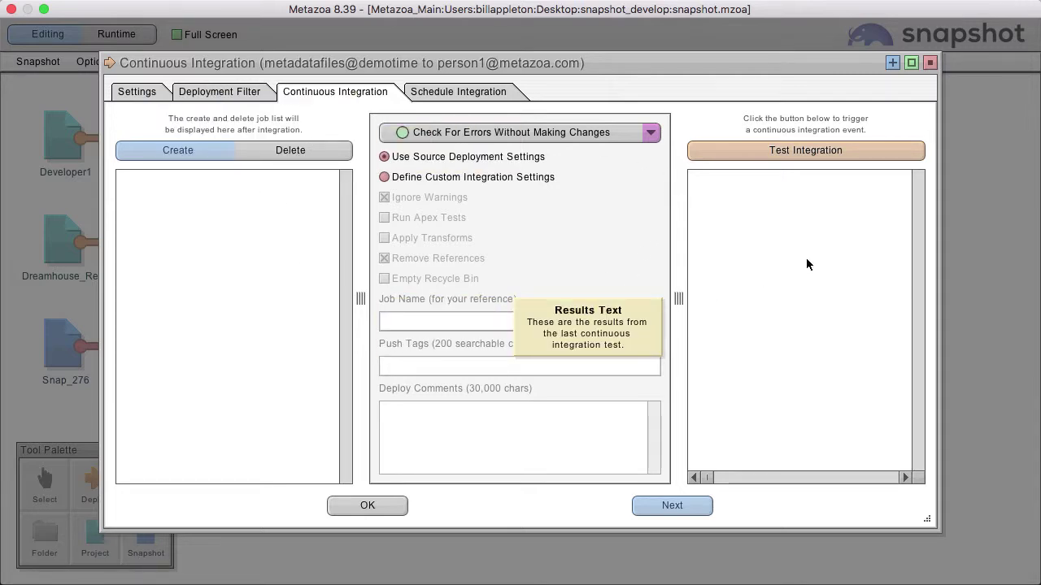
mouse_move(454, 157)
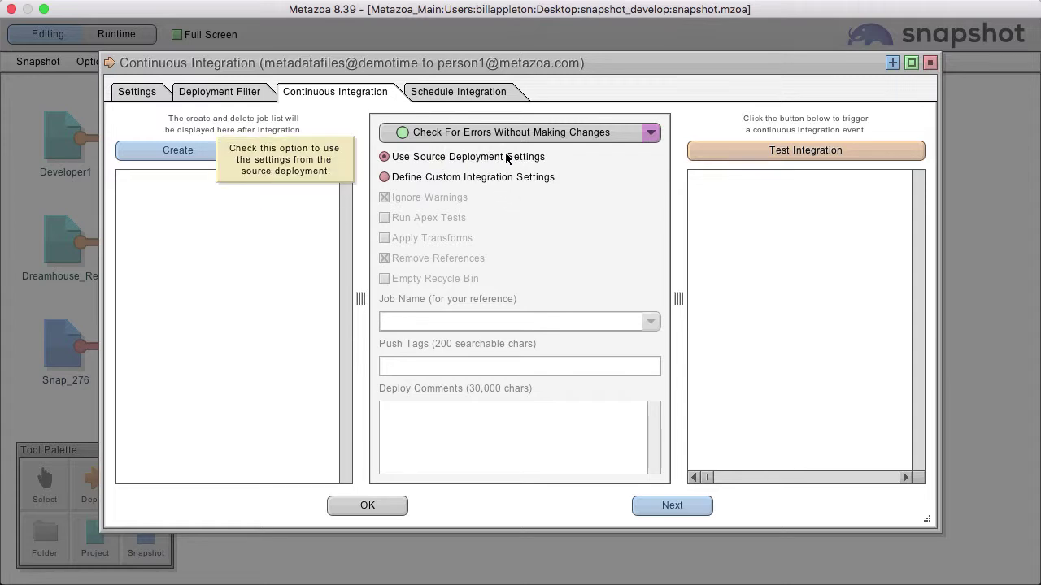
left_click(483, 177)
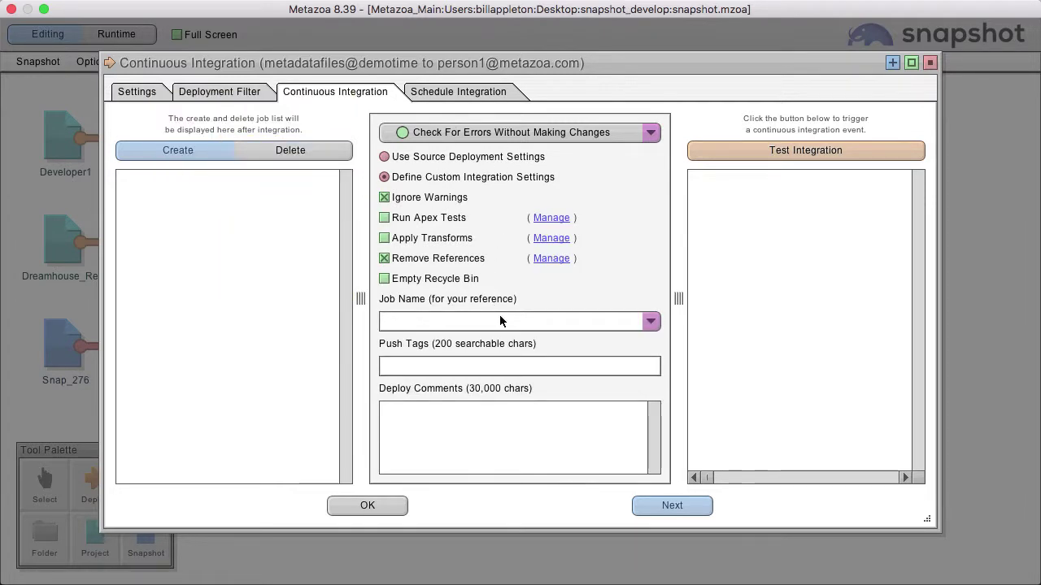
left_click(467, 157)
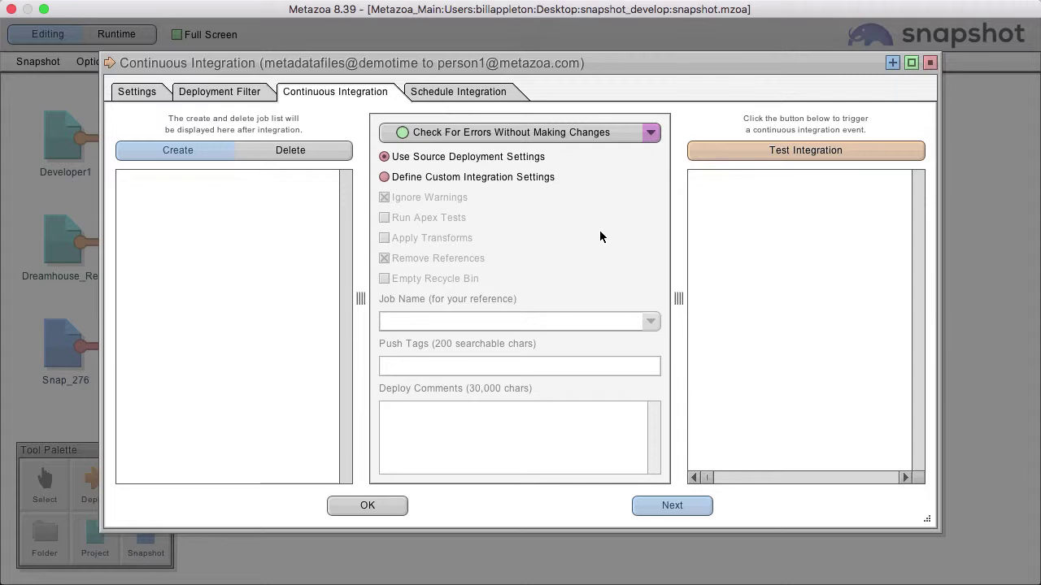
- Run the test integration as an error check without changes, and review its results and its create and delete job lists
left_click(762, 153)
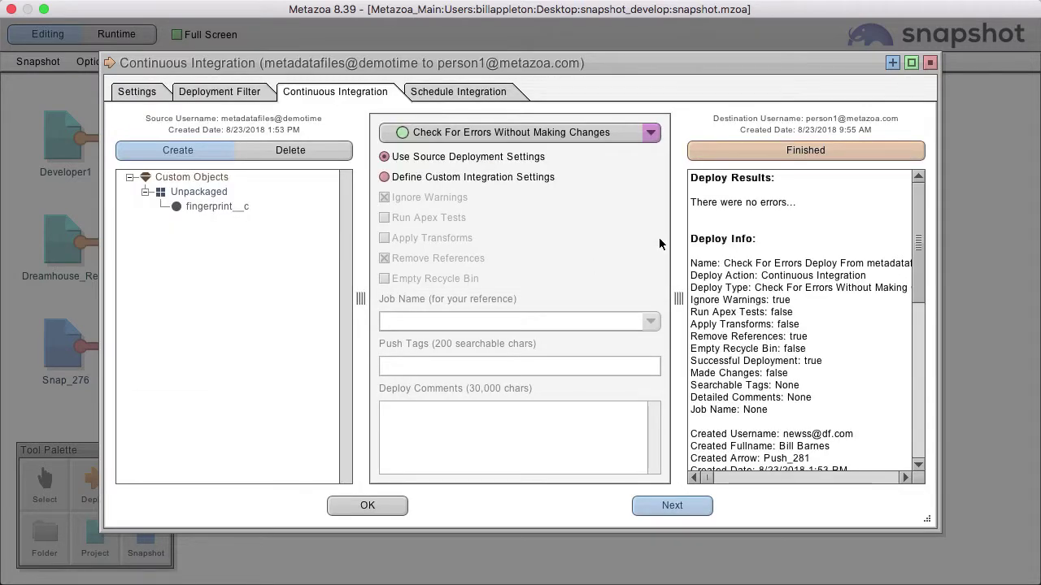
left_click_drag(916, 208, 943, 390)
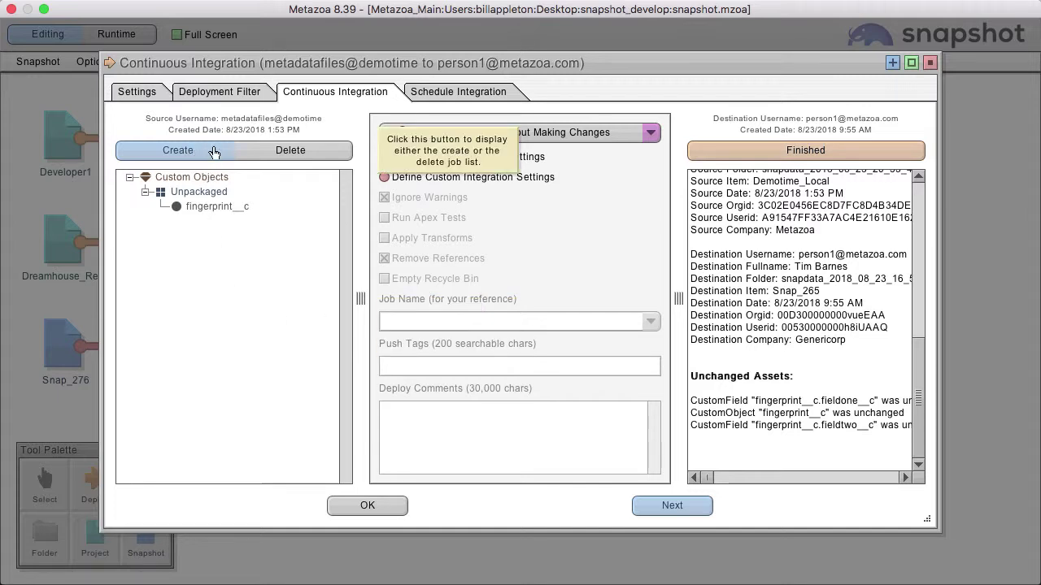
left_click(290, 151)
left_click(181, 150)
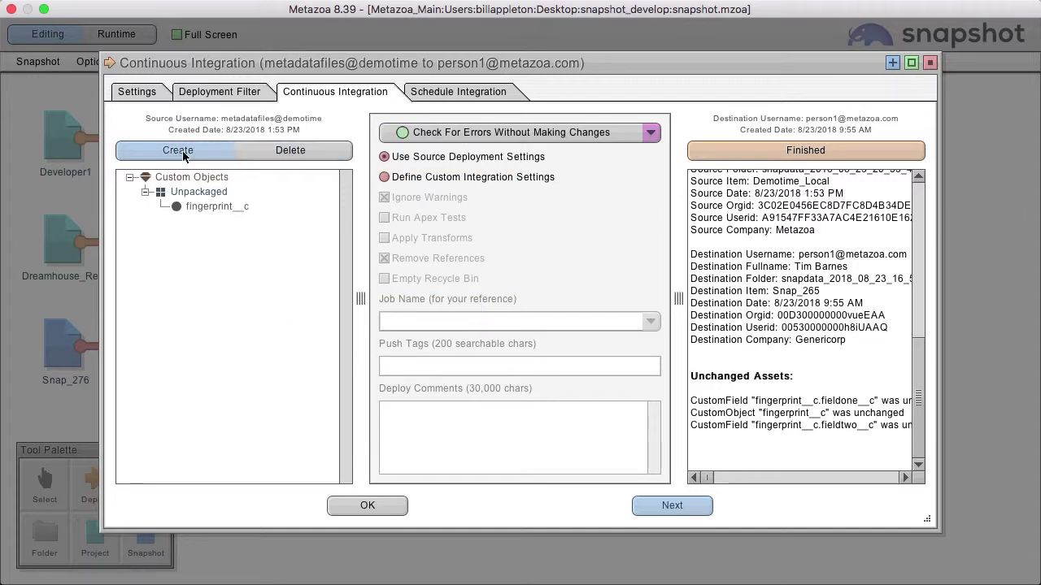
left_click(208, 207)
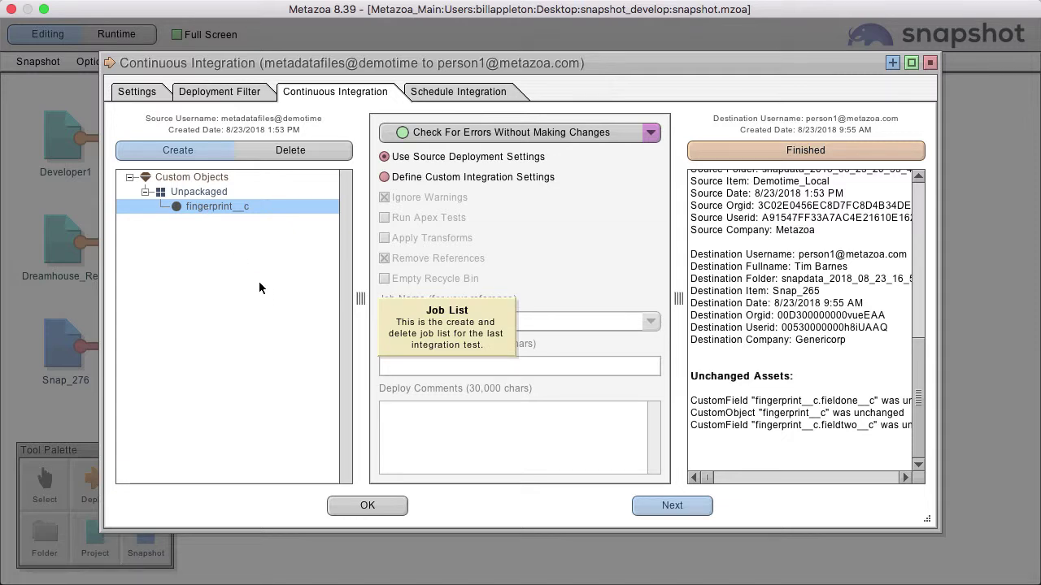
- Set the integration's deployment type to Roll Back All Changes If There Is An Error
left_click(493, 133)
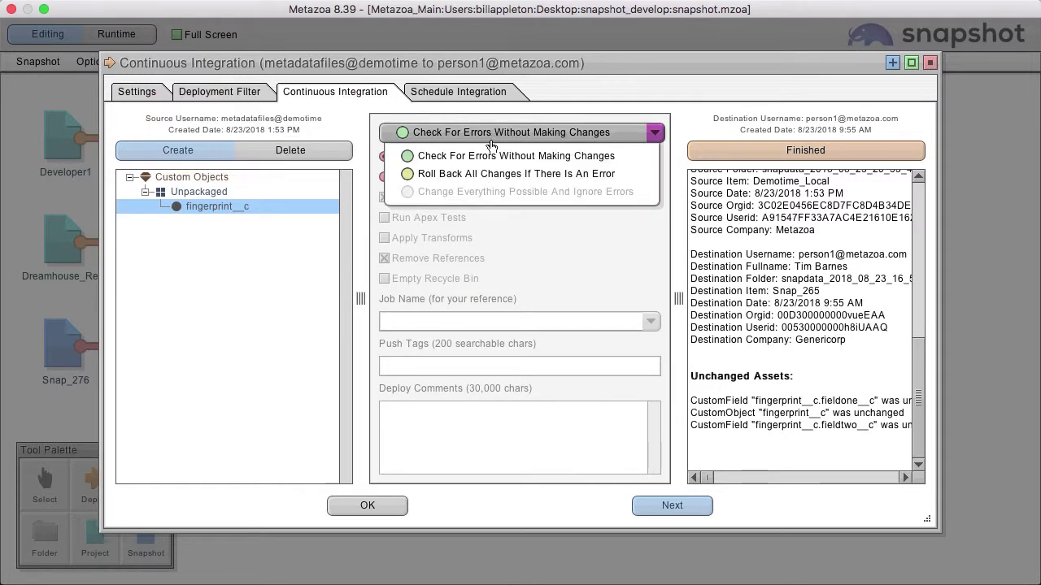
left_click(493, 174)
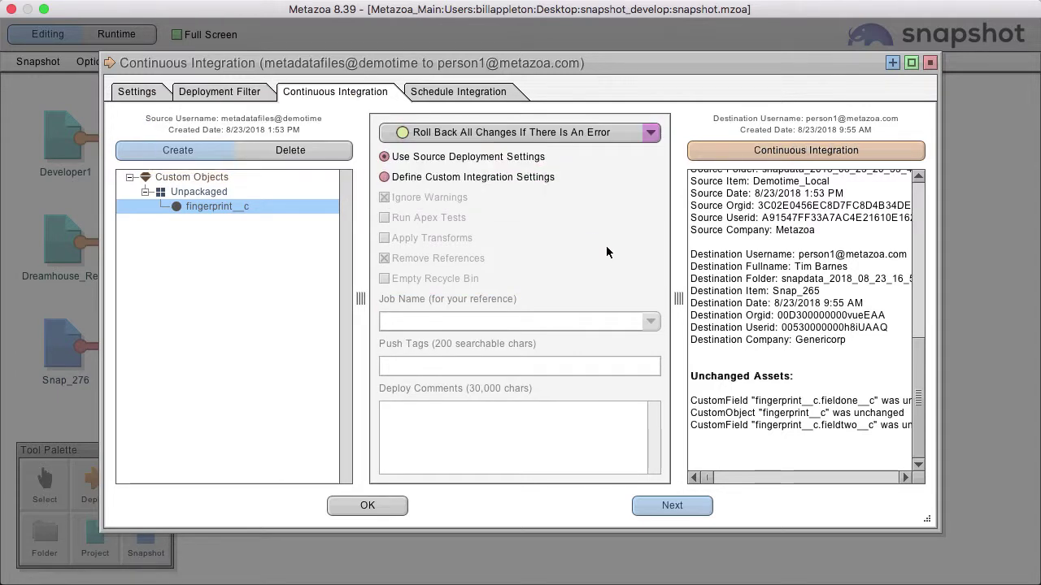
- Enable the first schedule trigger as a Recurring Event with Continuous Integration as its action
left_click(485, 93)
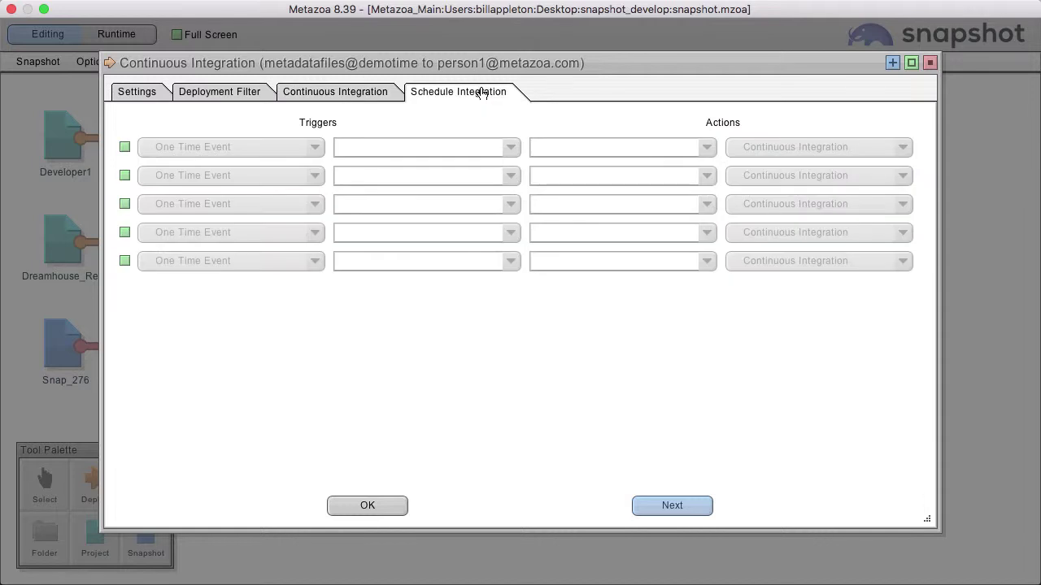
left_click(256, 148)
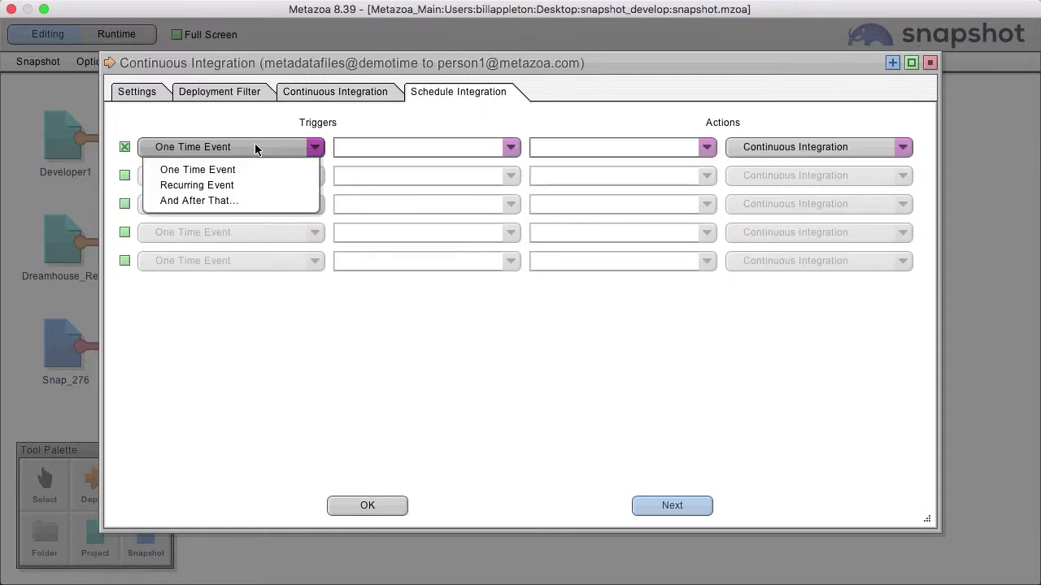
left_click(818, 150)
left_click(816, 152)
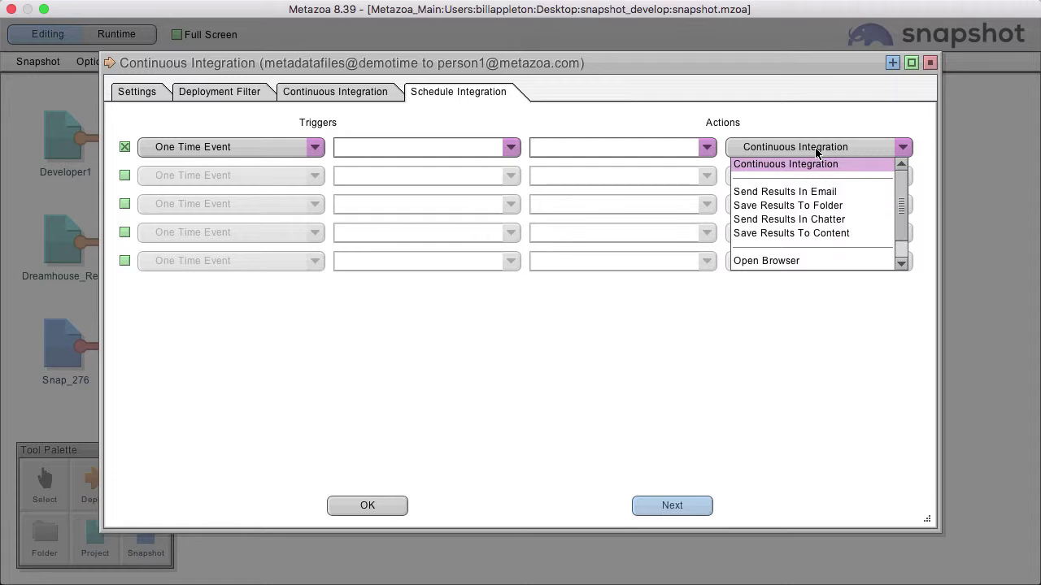
left_click(290, 147)
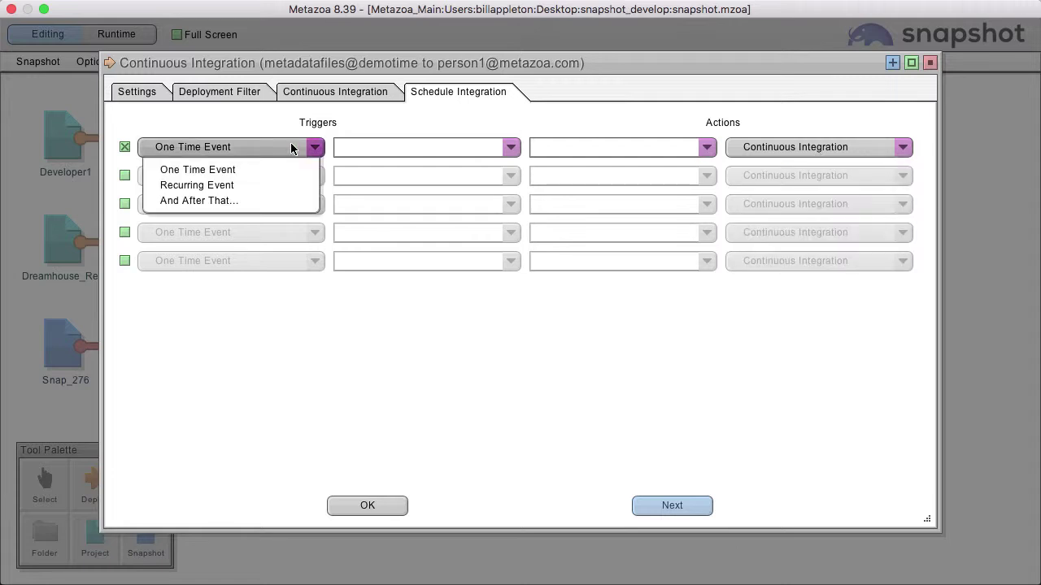
left_click(288, 186)
- Schedule the recurring integration to start on 8/24/2018 at 4:00 AM and repeat every hour, and save the settings
left_click(432, 147)
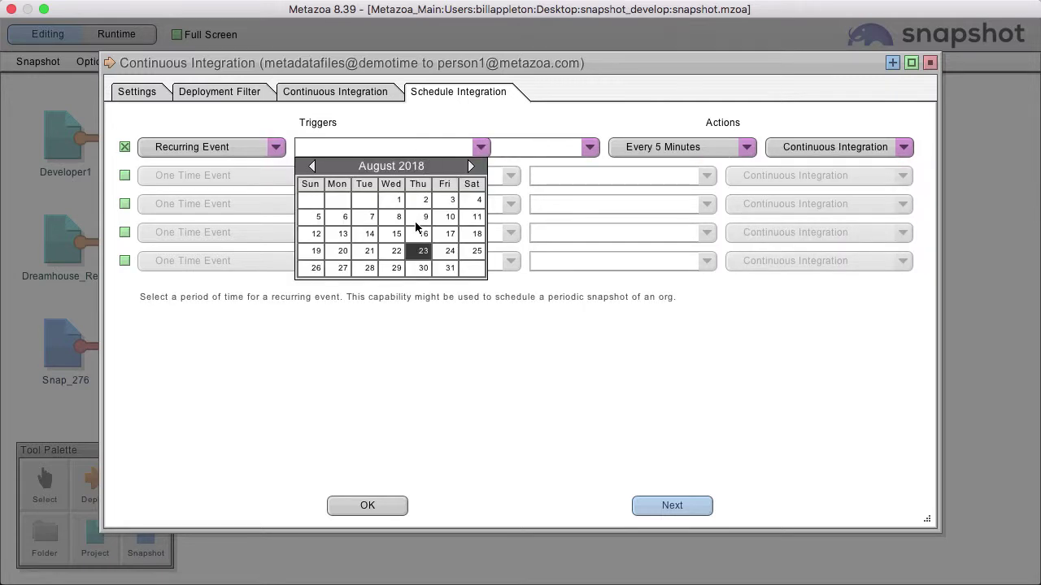
left_click(453, 254)
left_click(587, 151)
left_click(546, 221)
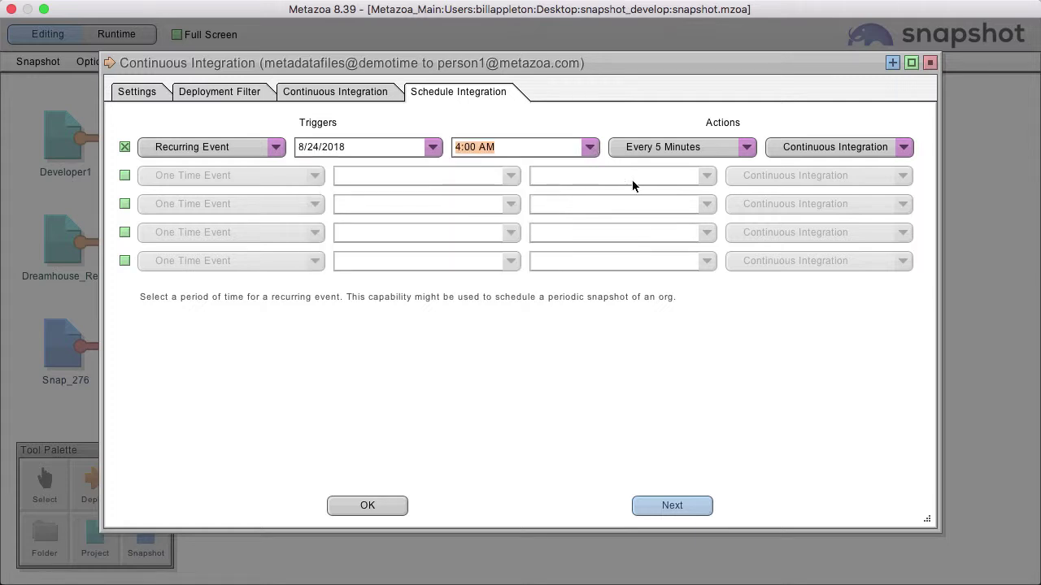
left_click(699, 148)
left_click(679, 204)
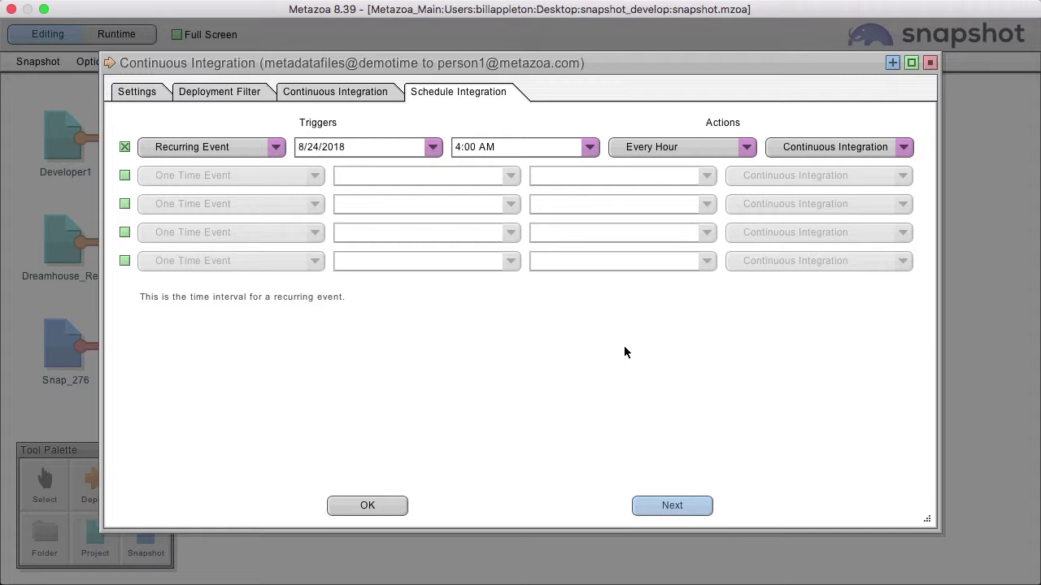
left_click(365, 504)
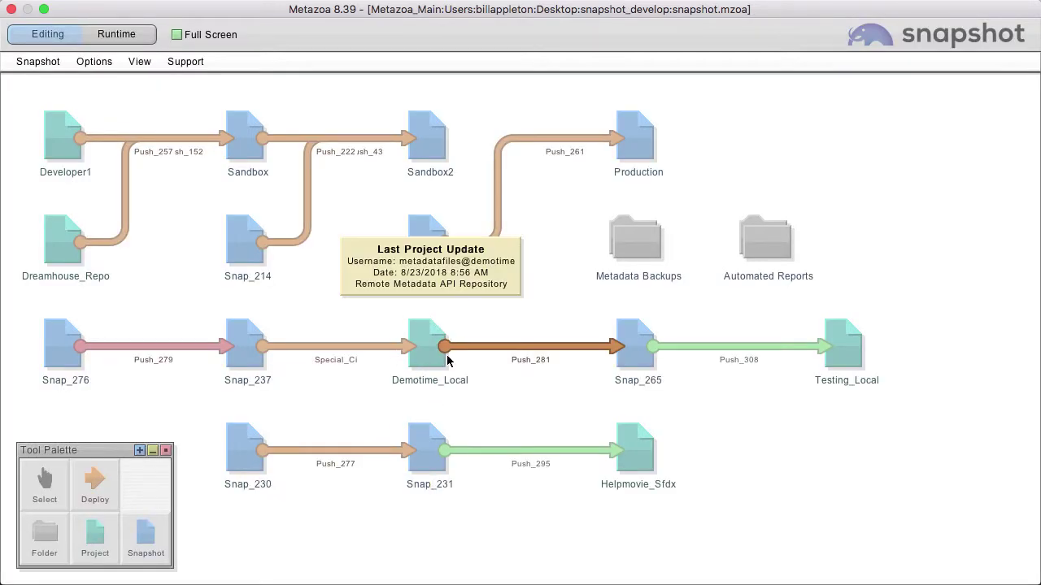
- Open the Special_Ci arrow's metadata deployment, add the movietest__c custom object to its create job list, and view the assets available for deletion
mouse_move(309, 350)
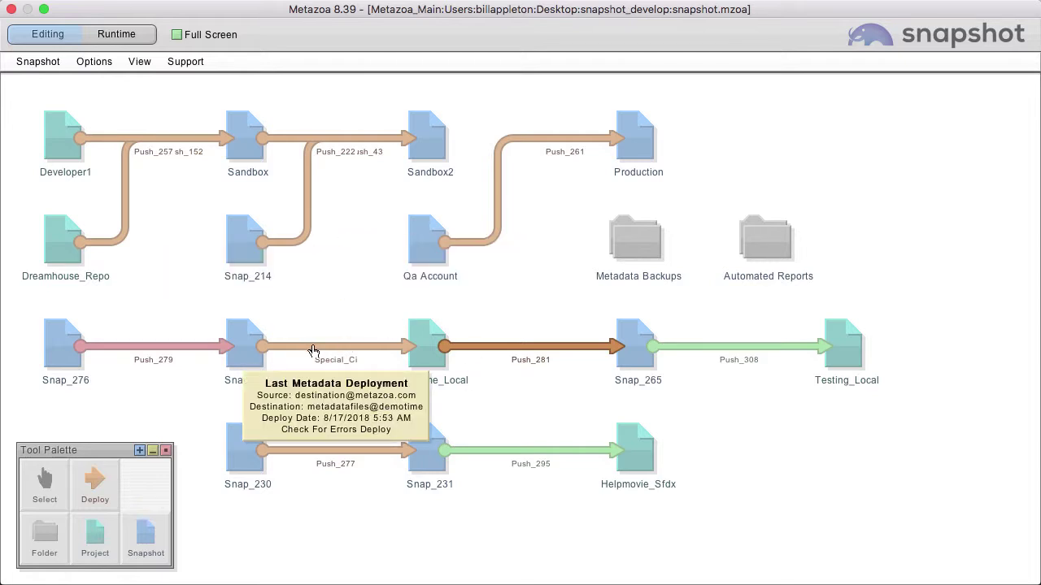
double_click(313, 351)
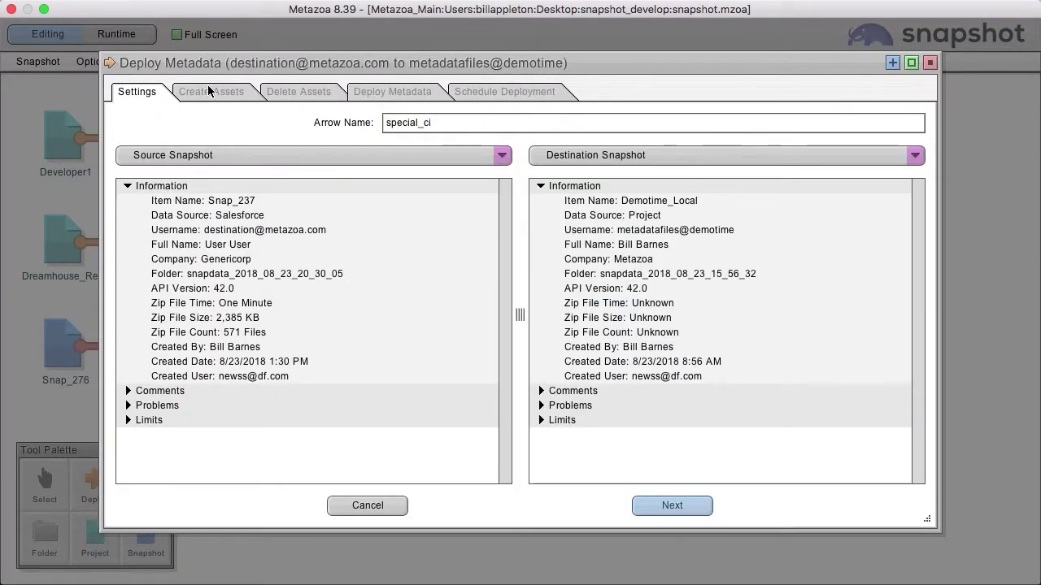
left_click(210, 91)
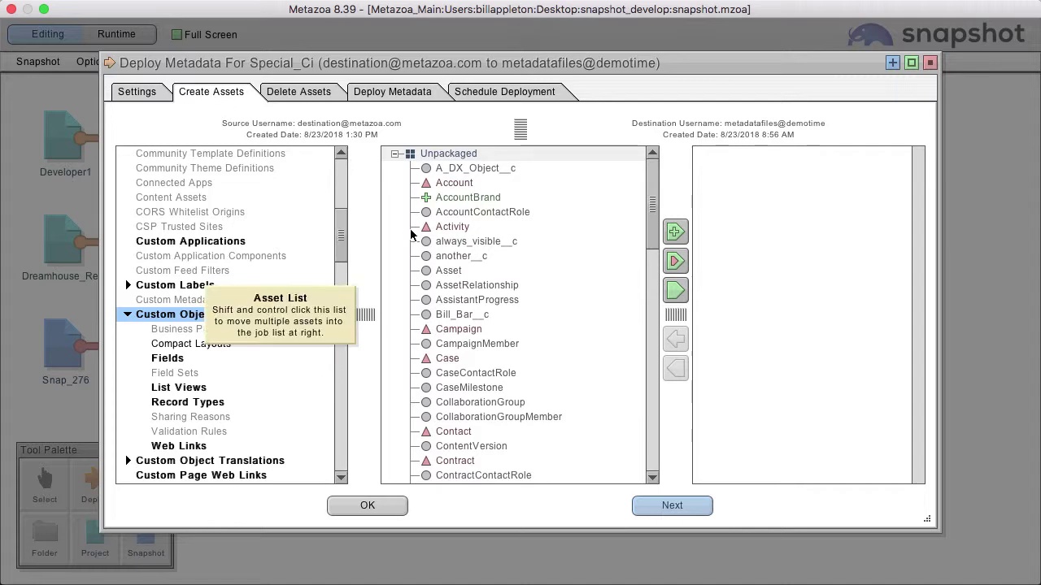
left_click_drag(654, 210, 674, 341)
left_click(299, 92)
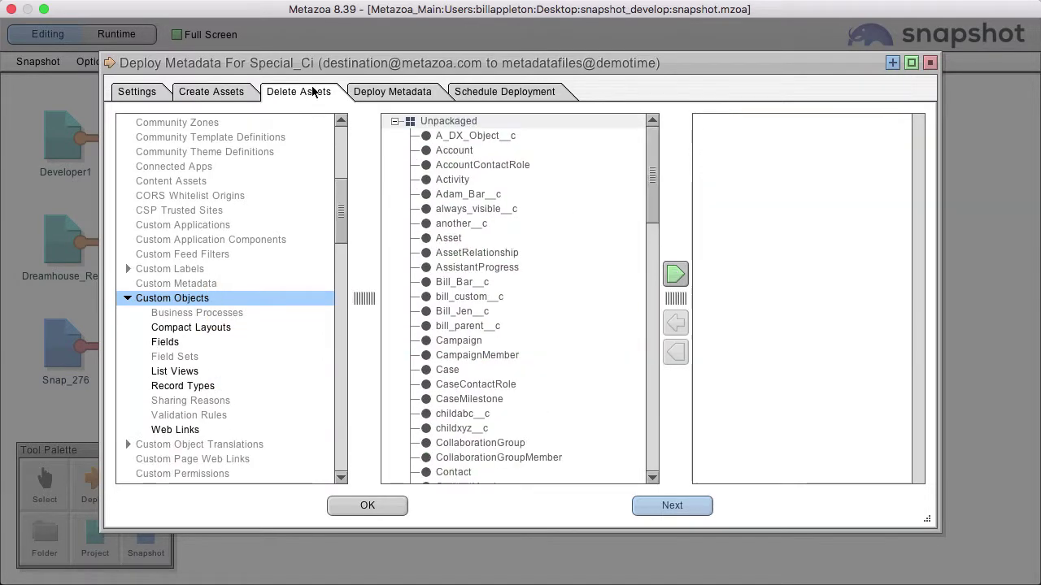
- Deploy the Special_Ci job list with Roll Back All Changes If There Is An Error, and review the results down to the created assets
left_click(393, 91)
left_click(453, 132)
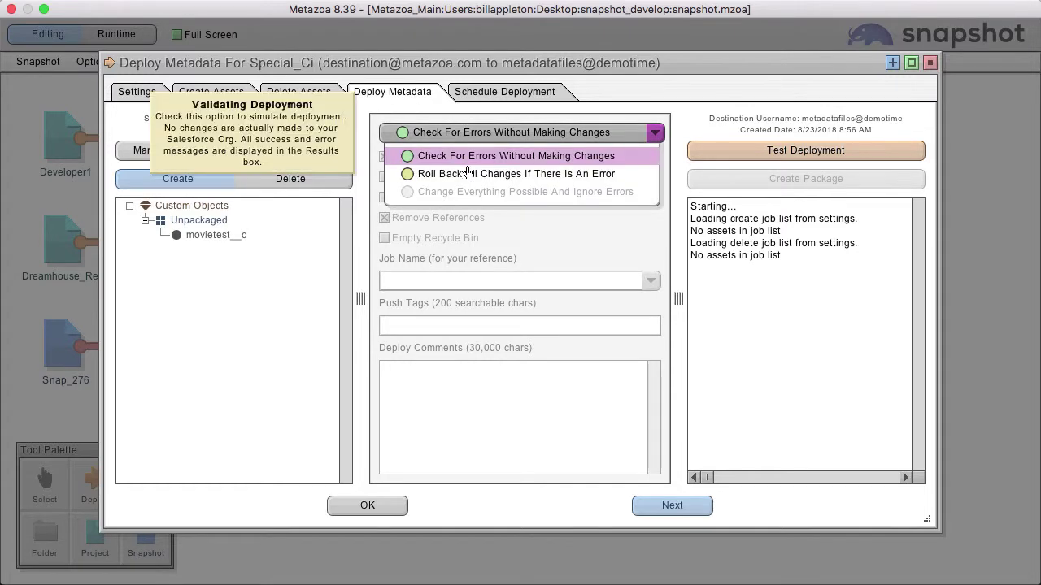
left_click(437, 170)
left_click(716, 150)
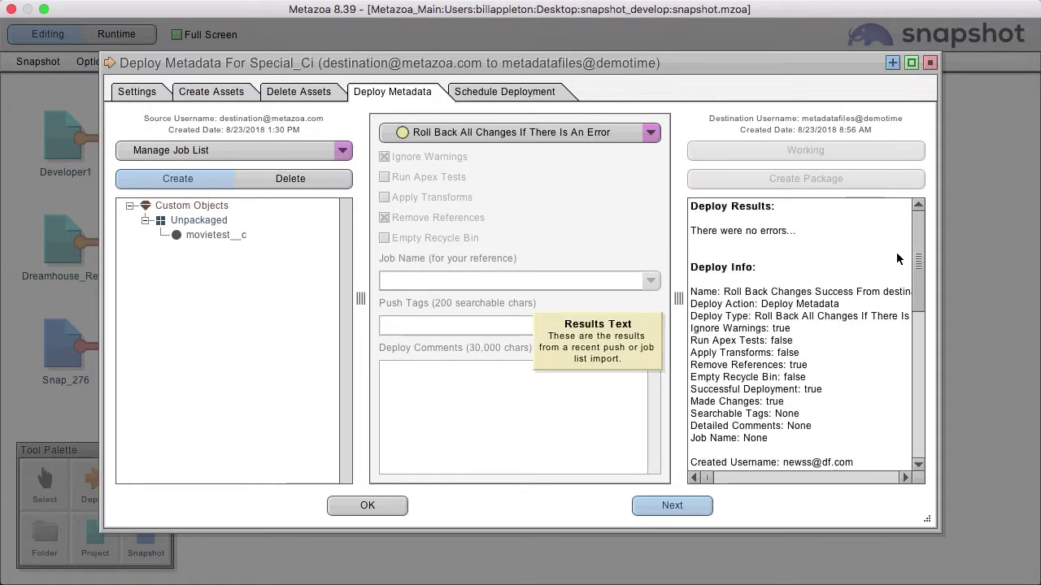
left_click_drag(917, 269, 930, 417)
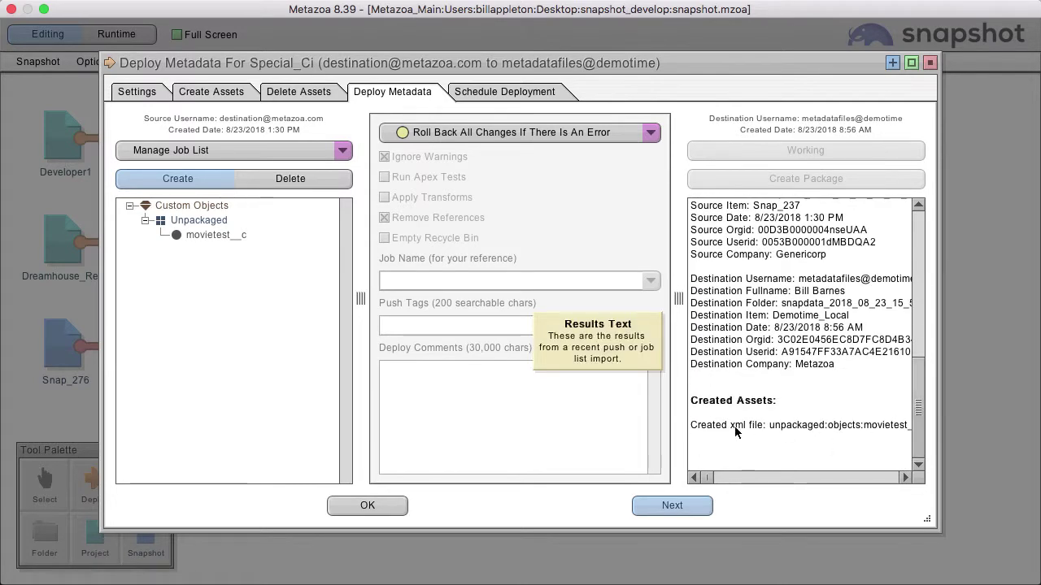
- Close the Special_Ci deployment and set the Push_281 arrow's continuous integration to trigger when The Developer Project Changes, reviewing its metadata filter
left_click(366, 506)
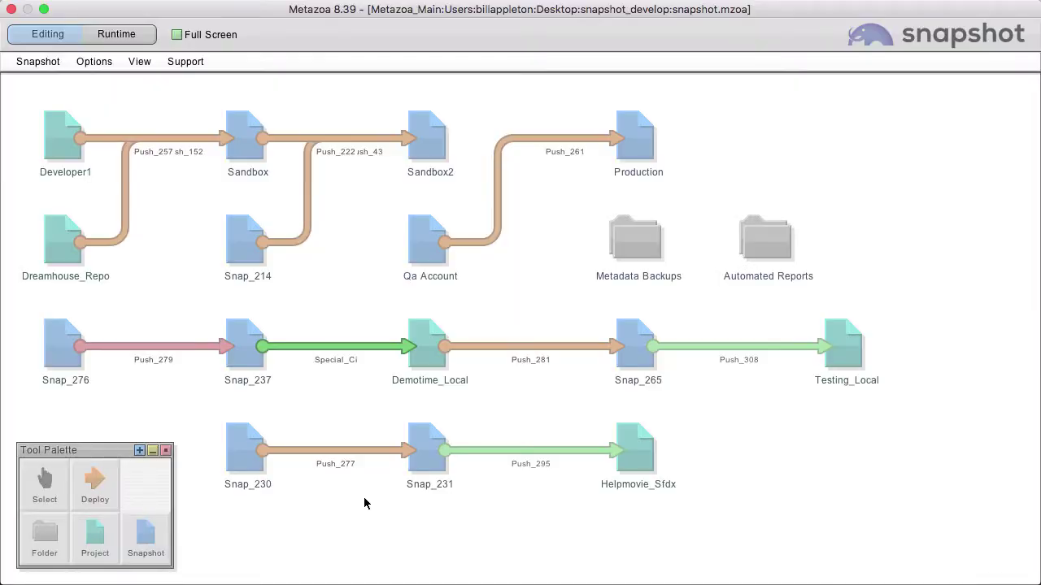
right_click(513, 346)
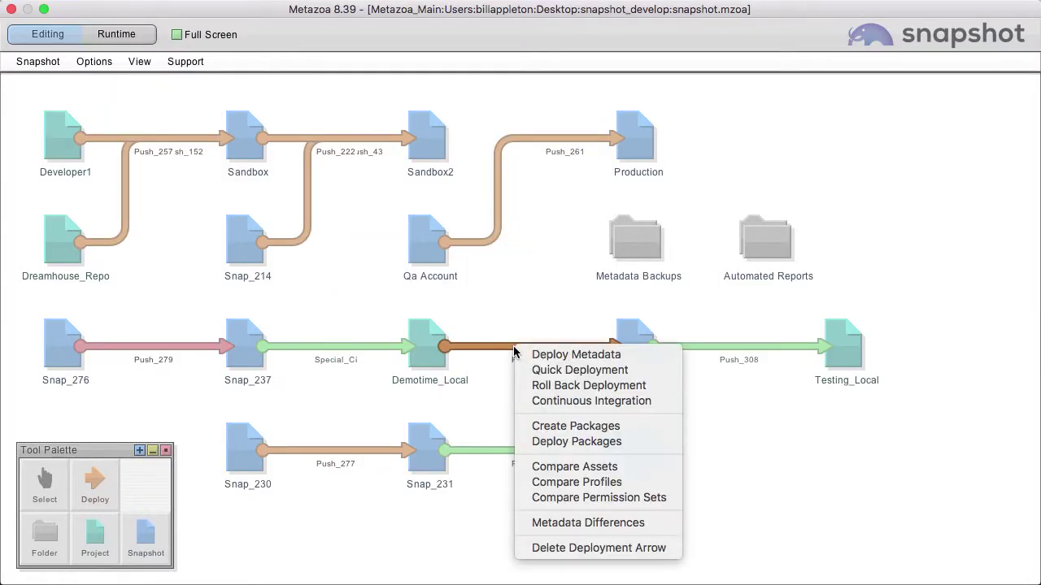
left_click(547, 402)
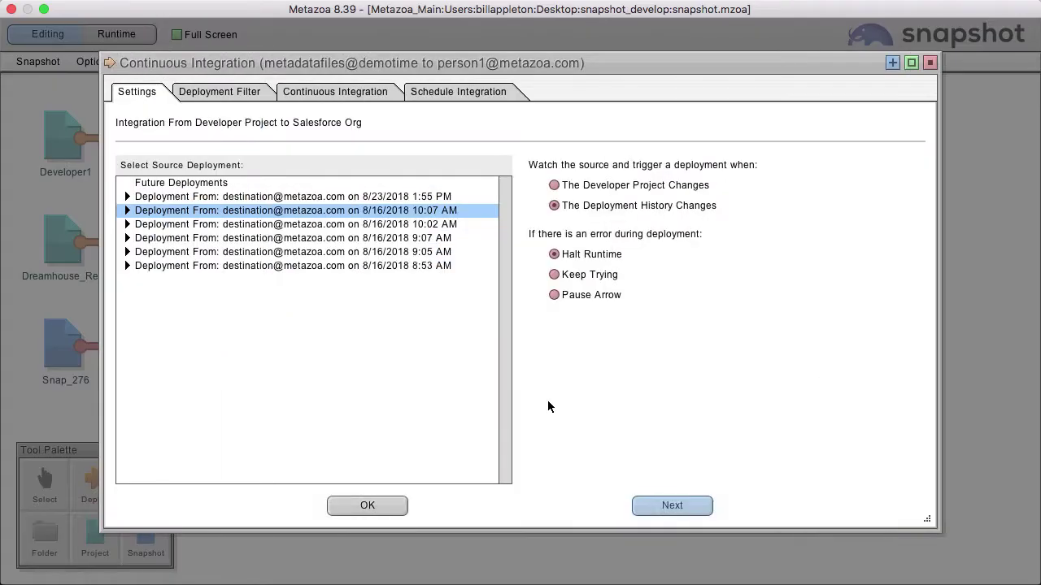
left_click(591, 186)
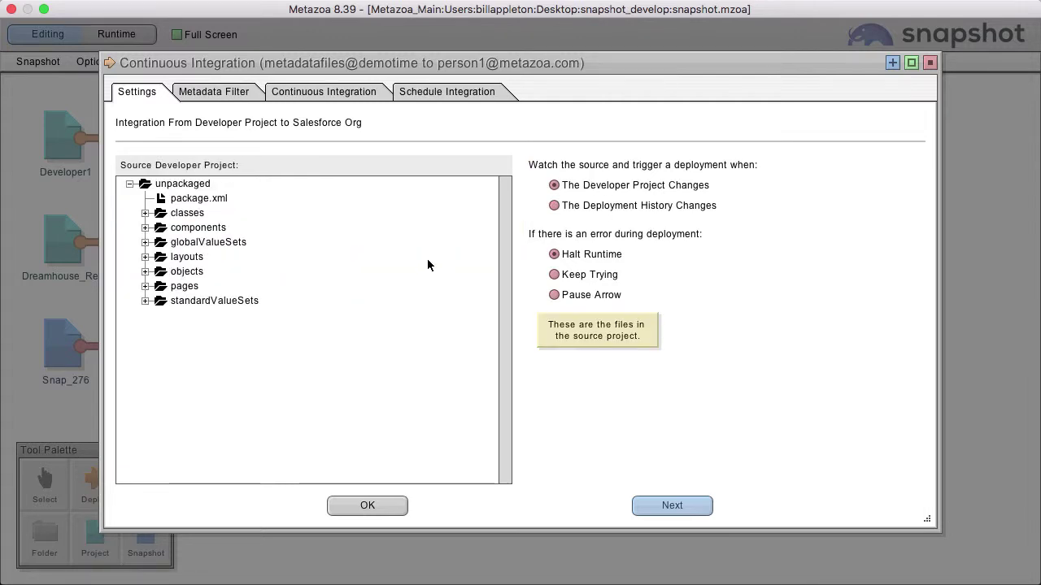
left_click(254, 95)
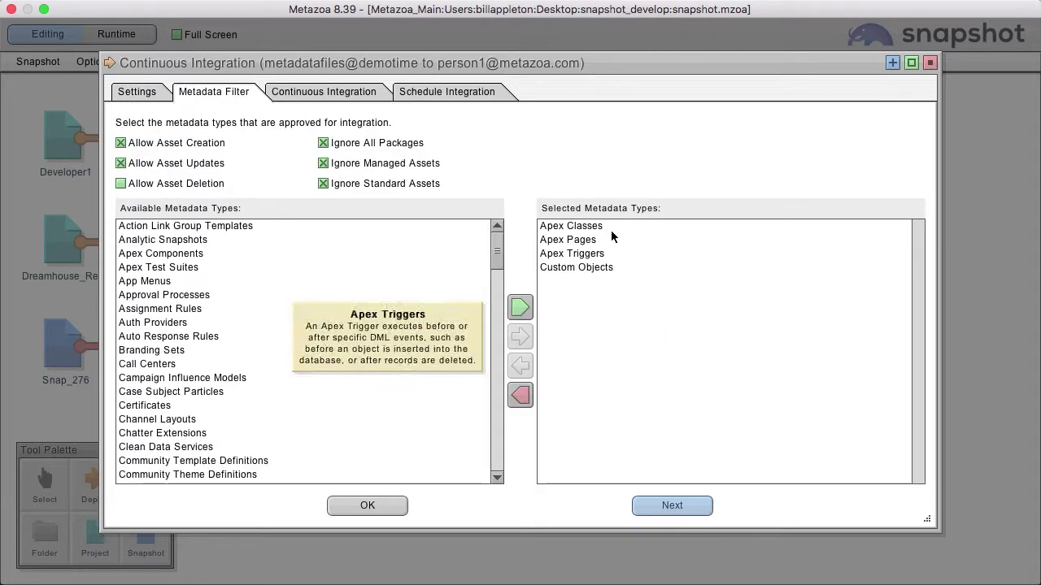
- Run the continuous integration with Check For Errors Without Making Changes, review the job list and changed assets, and save the settings
left_click(313, 93)
left_click(516, 134)
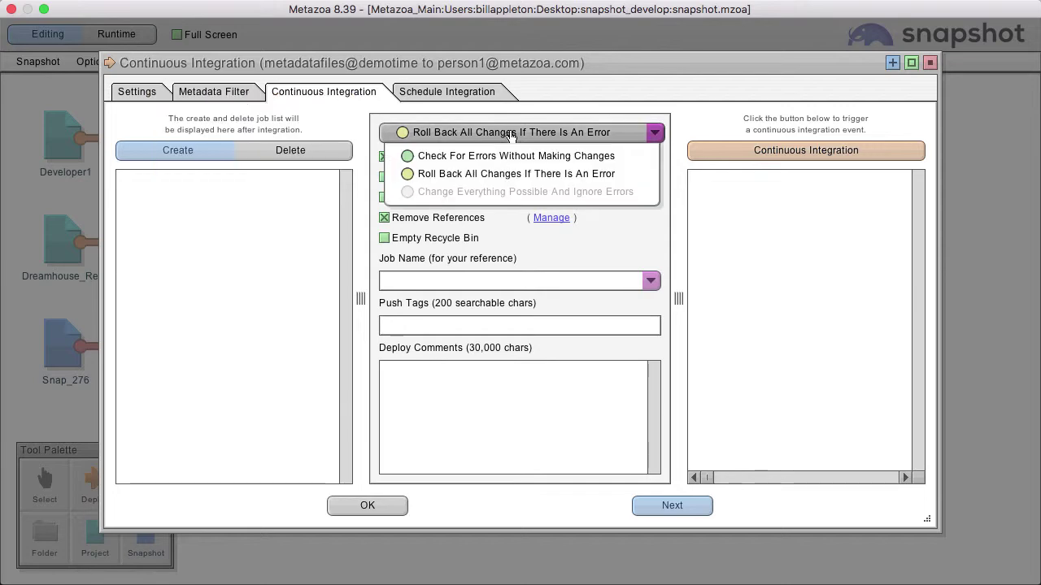
left_click(508, 154)
left_click(764, 150)
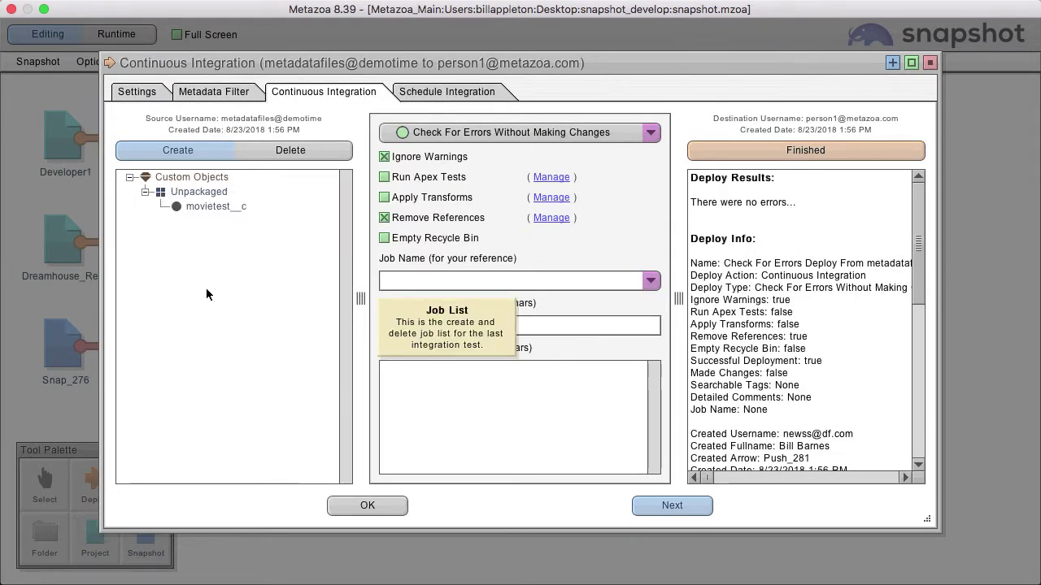
left_click(199, 209)
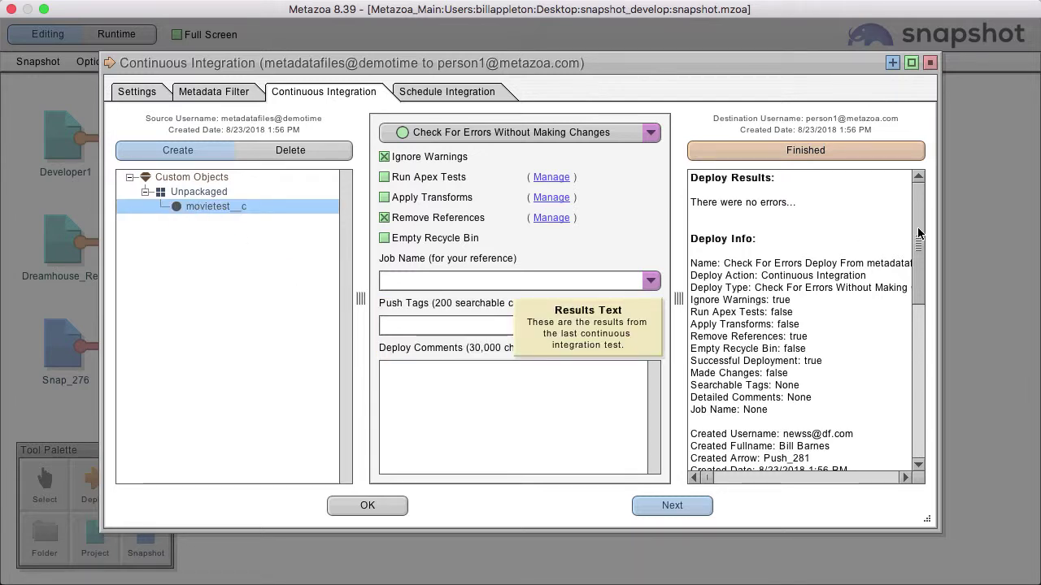
left_click_drag(918, 233, 921, 439)
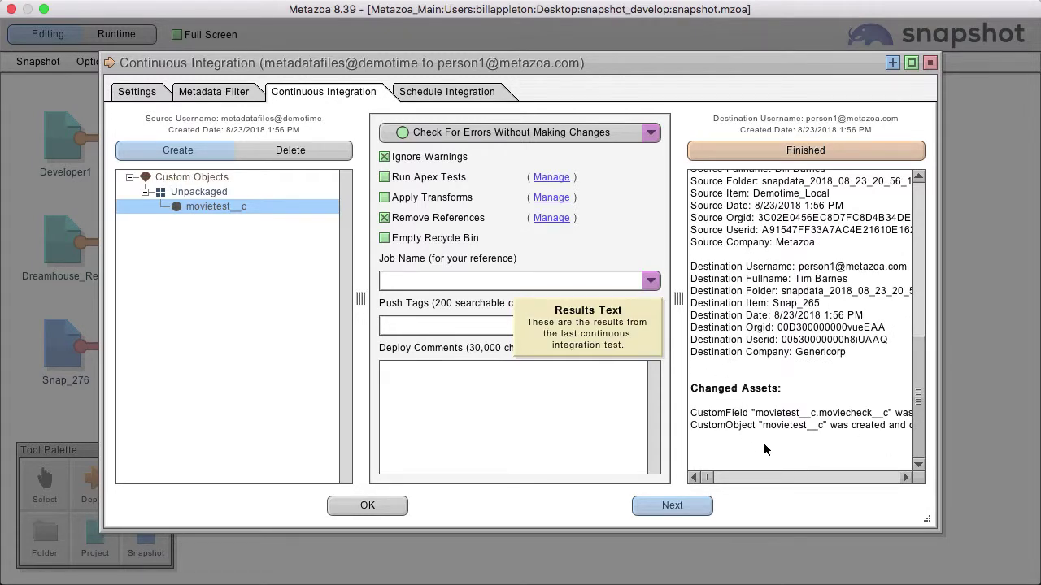
left_click(202, 92)
left_click(148, 91)
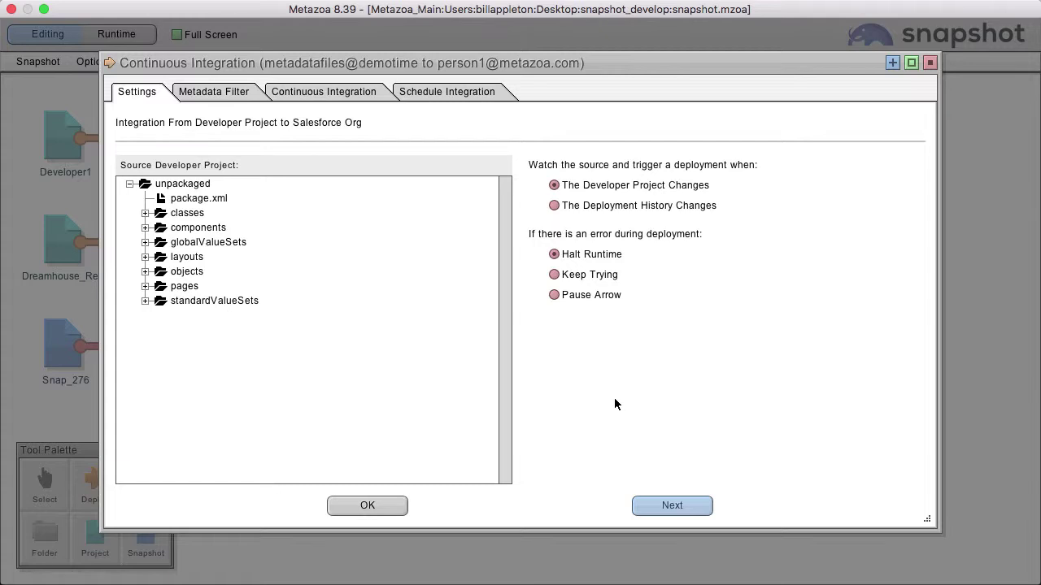
left_click(360, 504)
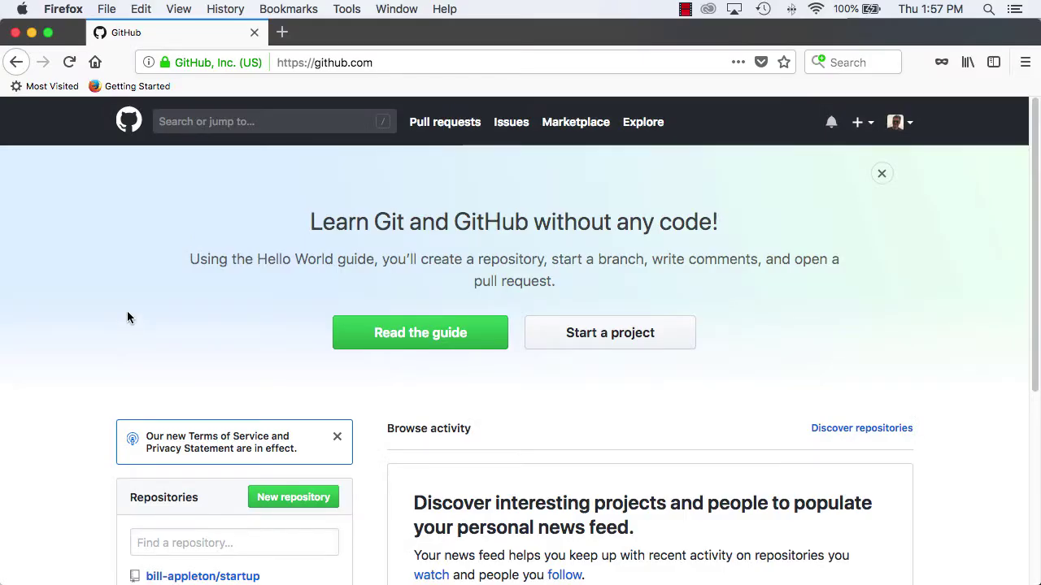
- Switch to GitHub in Firefox, create a new repository named moviedemo, and copy its HTTPS clone URL
left_click(336, 437)
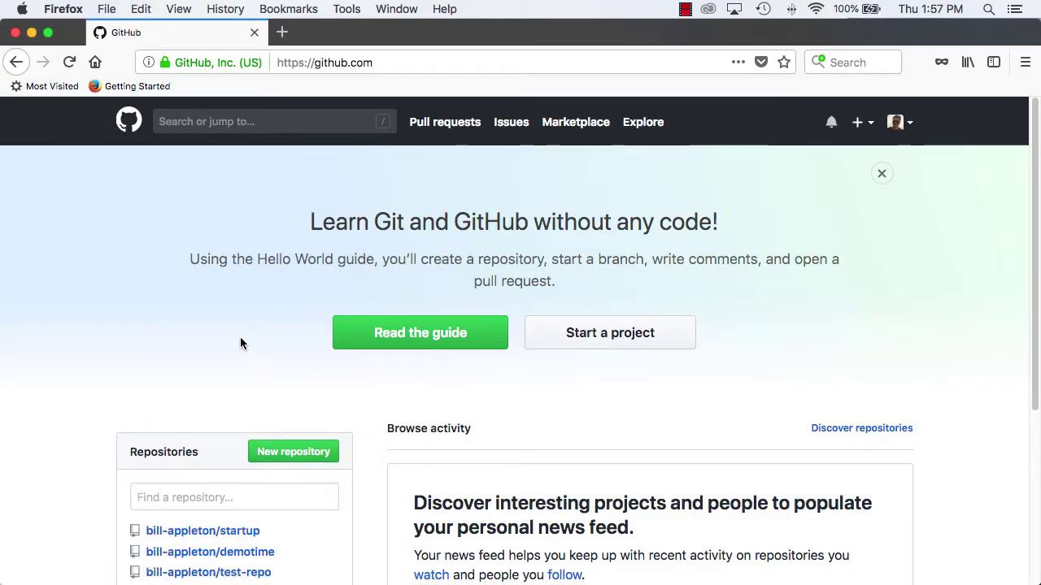
left_click(867, 123)
left_click(782, 154)
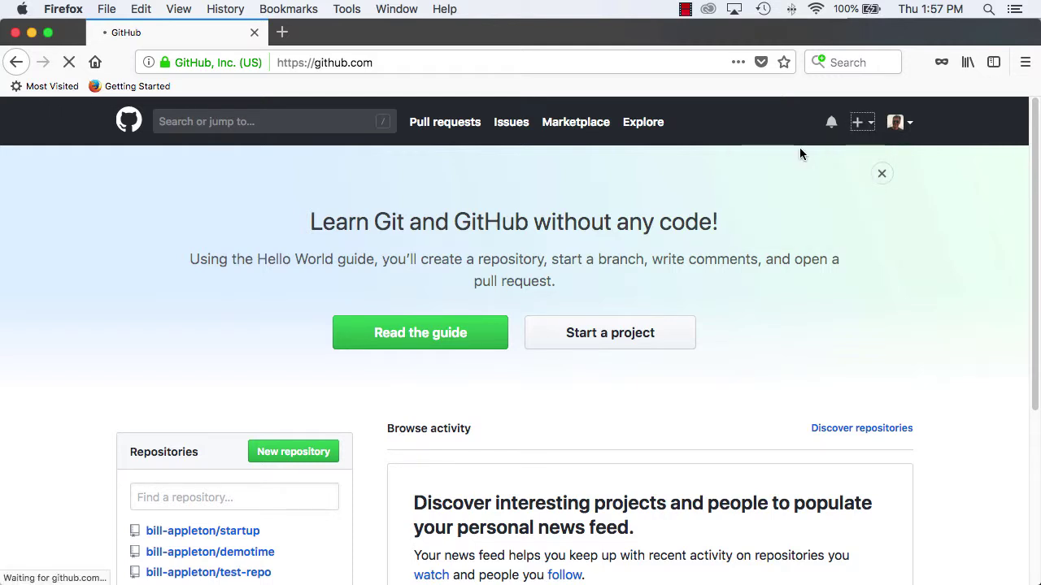
type("movi")
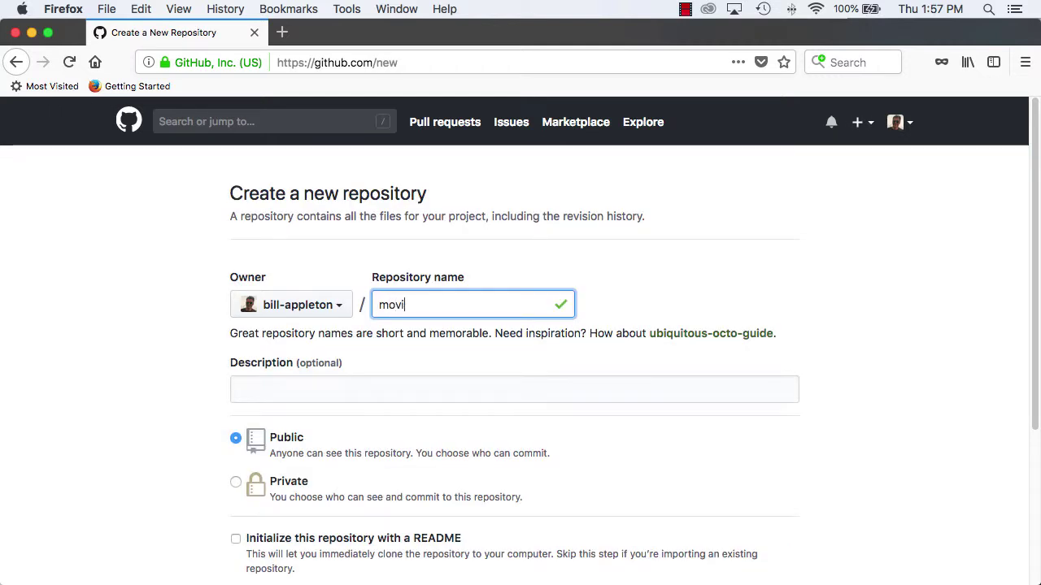
type("edemo")
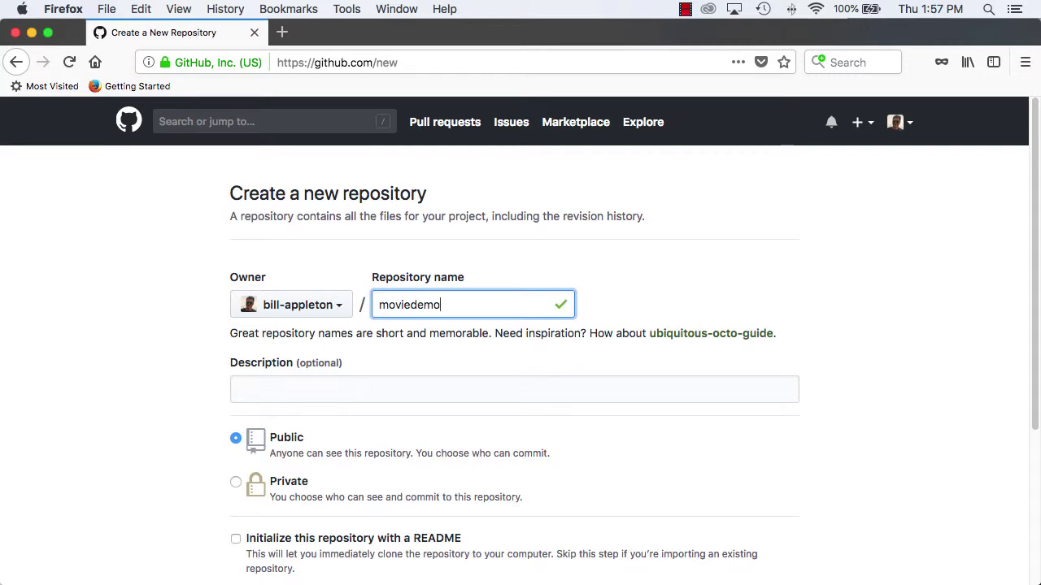
key("Return")
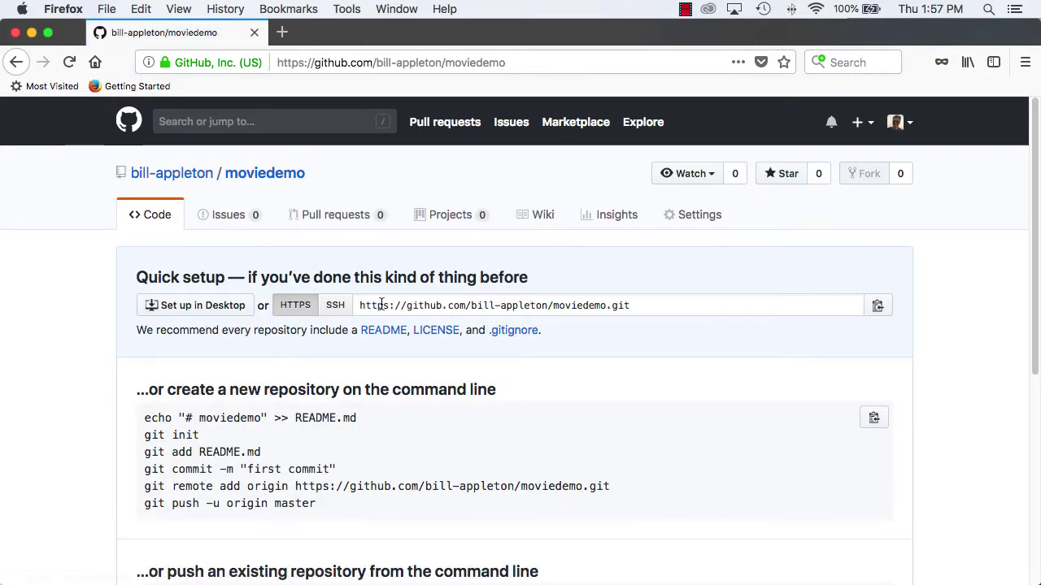
left_click_drag(361, 305, 757, 301)
key("super+c")
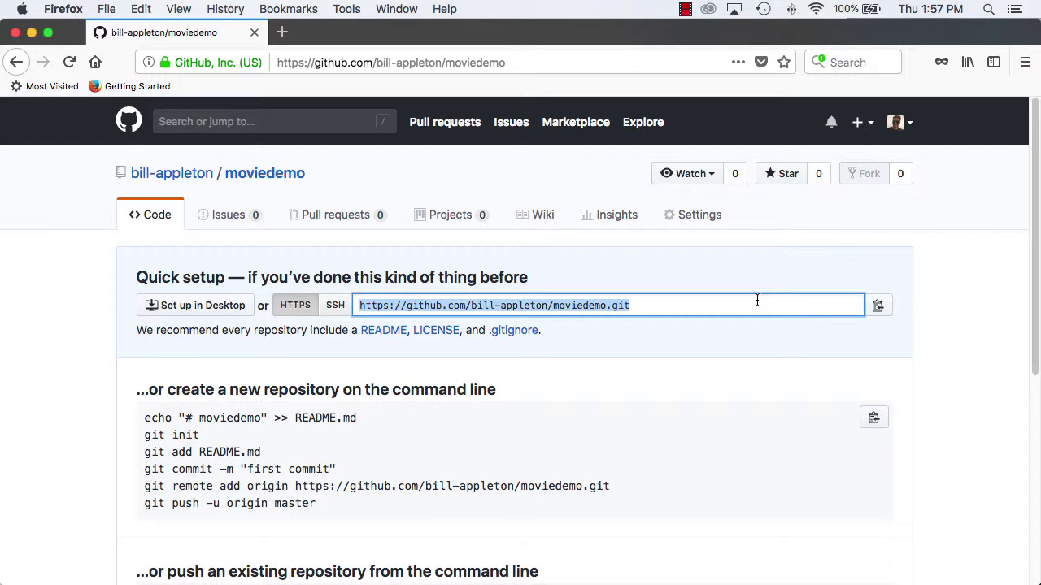
left_click(764, 302)
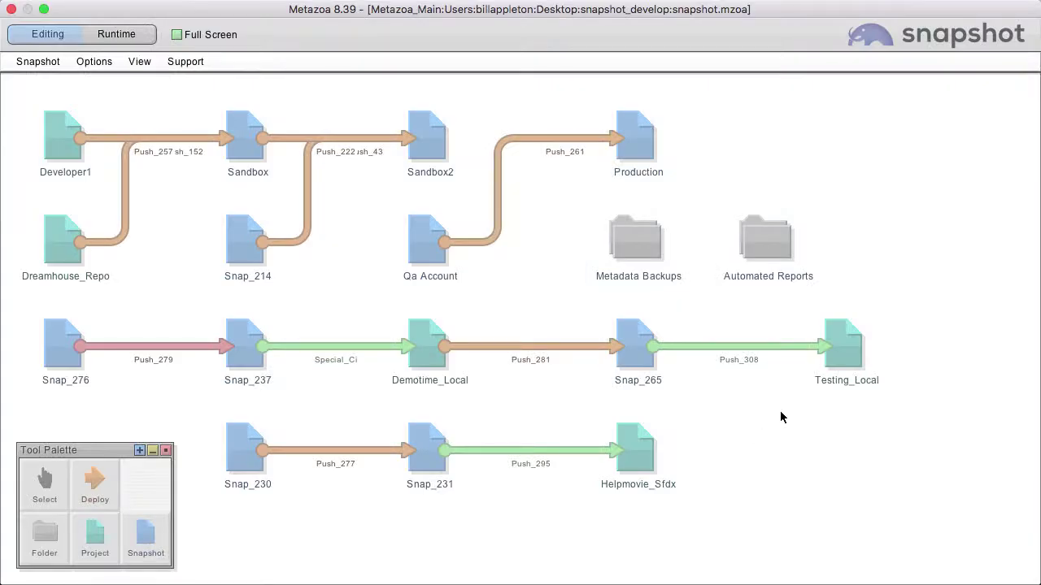
- Switch to Snapshot, change the Testing_Local project's type to Remote Repository, and use the copied moviedemo URL in its git clone command
mouse_move(848, 345)
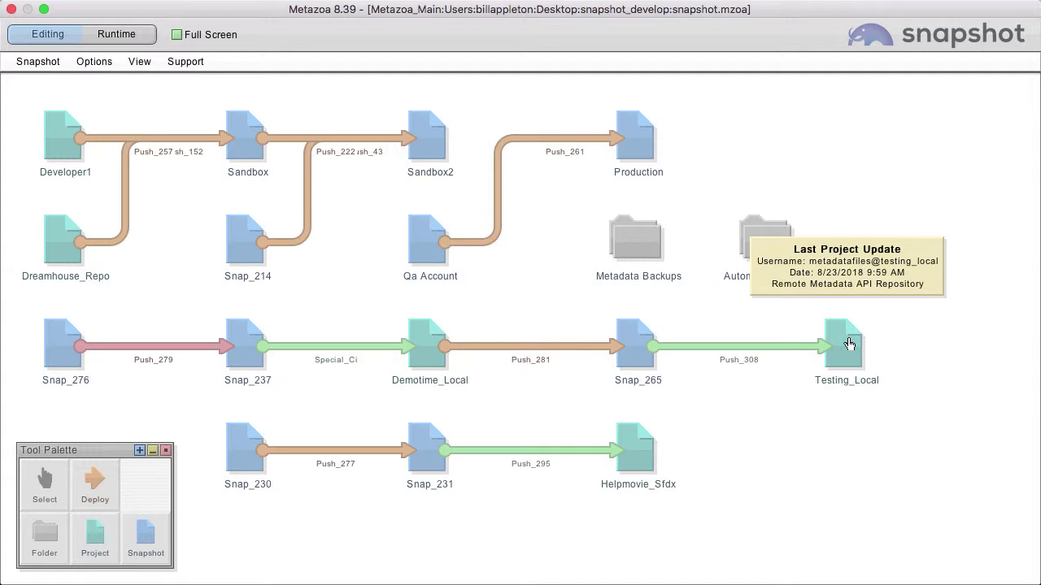
double_click(846, 340)
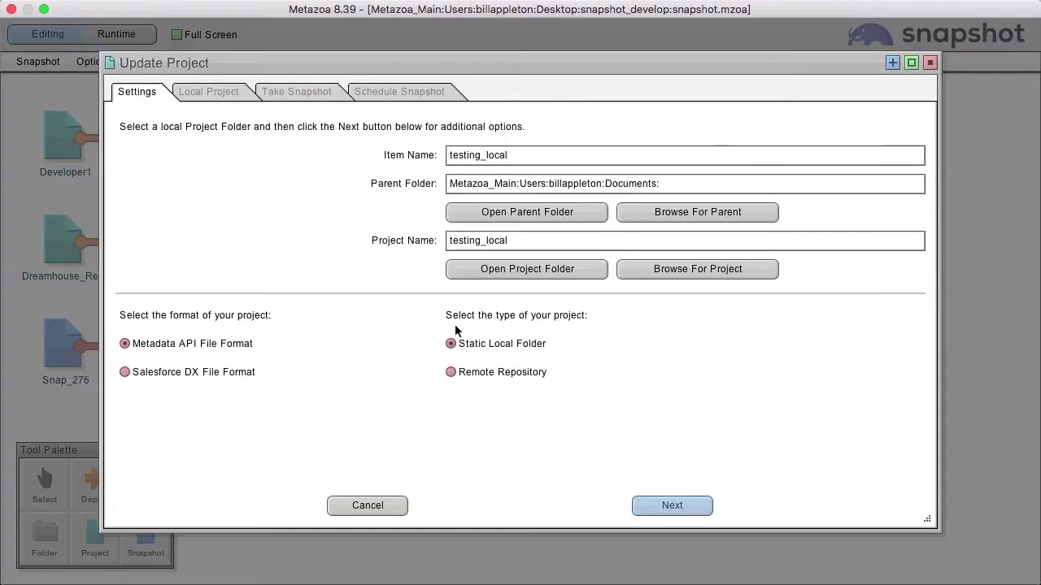
left_click(450, 373)
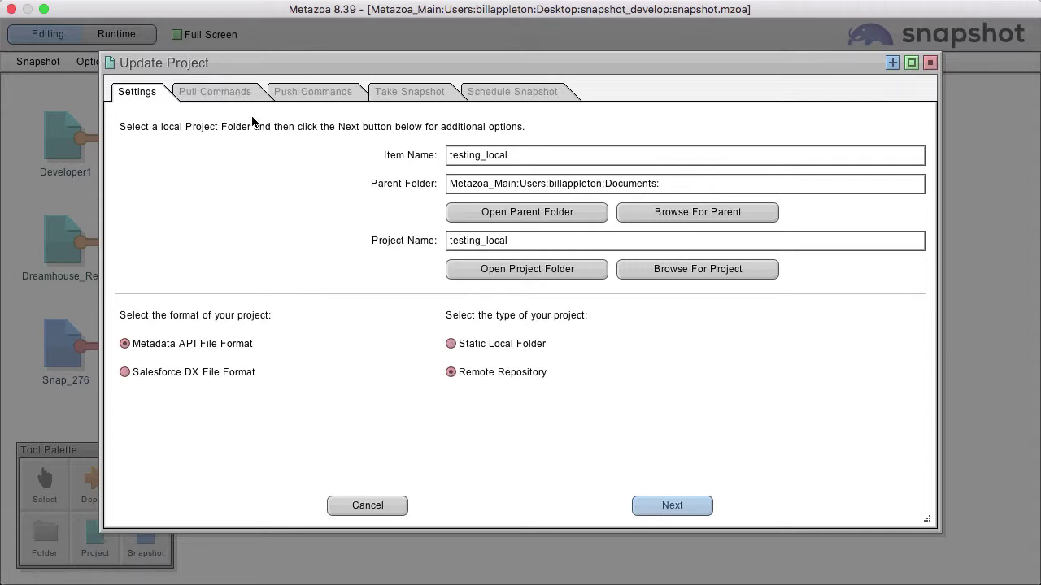
left_click(223, 86)
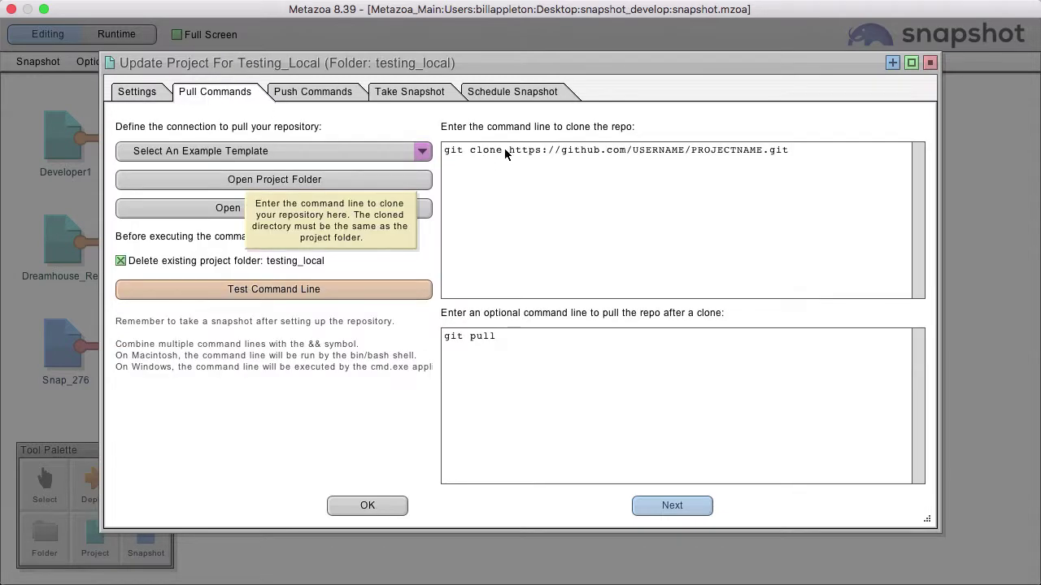
left_click_drag(507, 149, 848, 148)
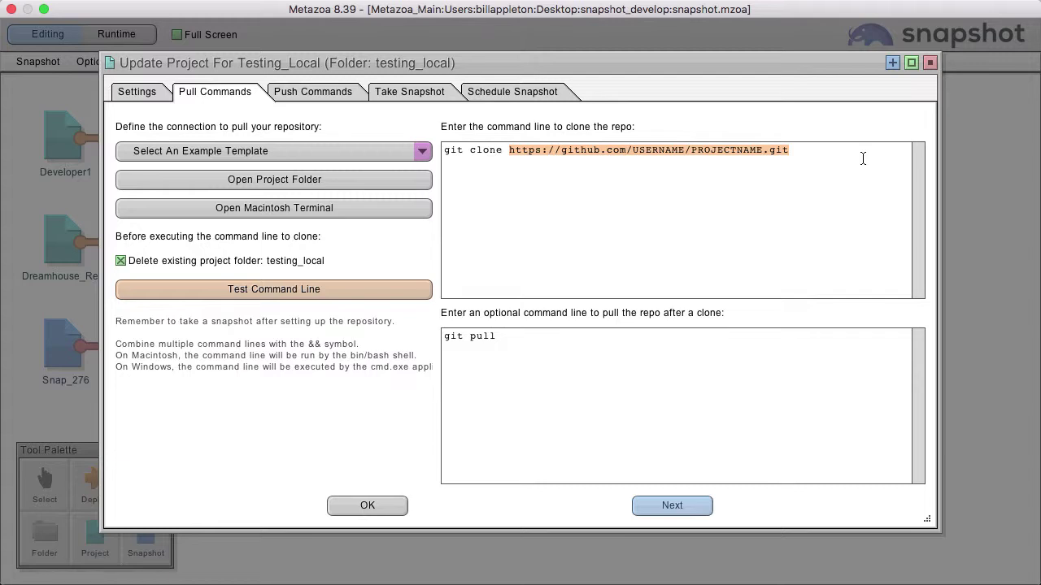
key("super+v")
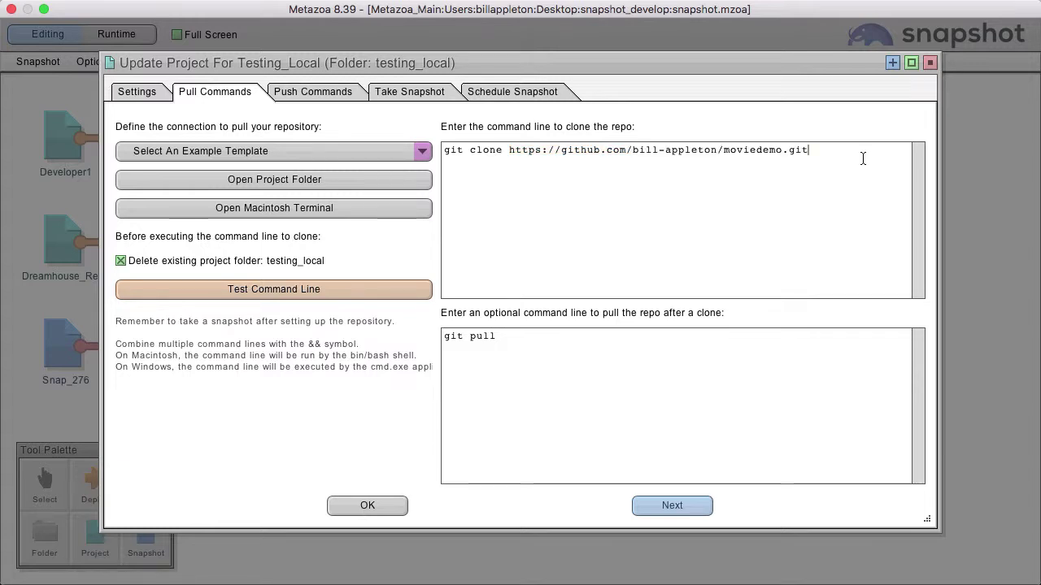
- Copy the repository name from the clone command, check the push commands, and set the project name to moviedemo
double_click(748, 150)
key("super+c")
left_click(298, 93)
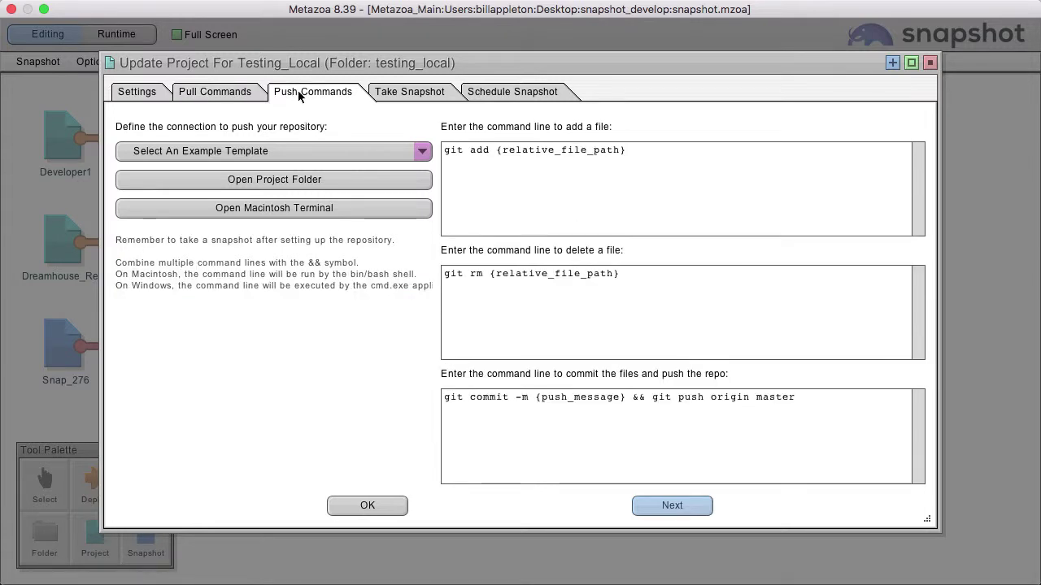
left_click(145, 93)
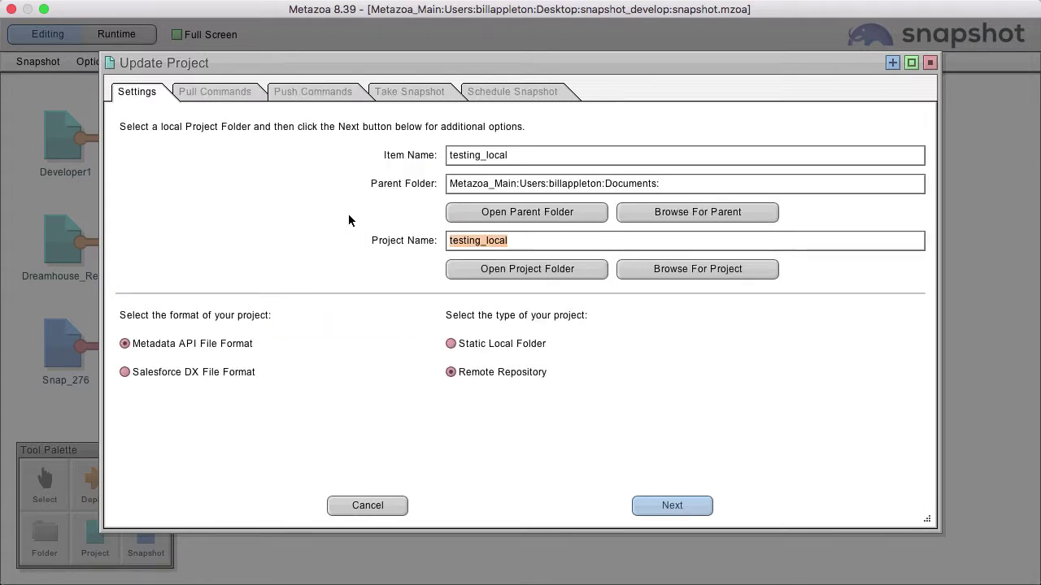
key("super+v")
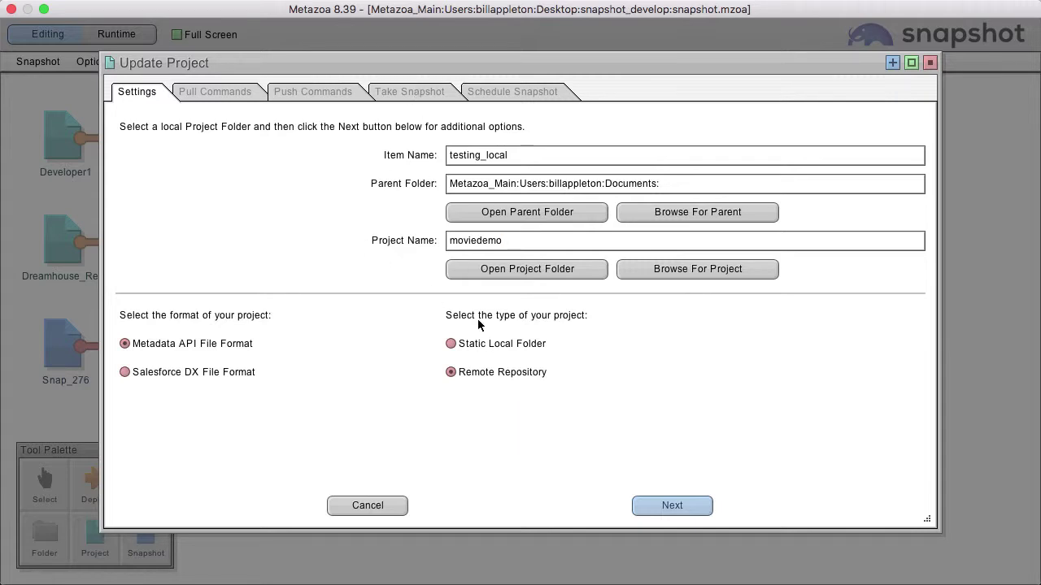
- Test the clone command line, allowing deletion of the local moviedemo folder, and inspect the .git contents in the project folder
left_click(670, 505)
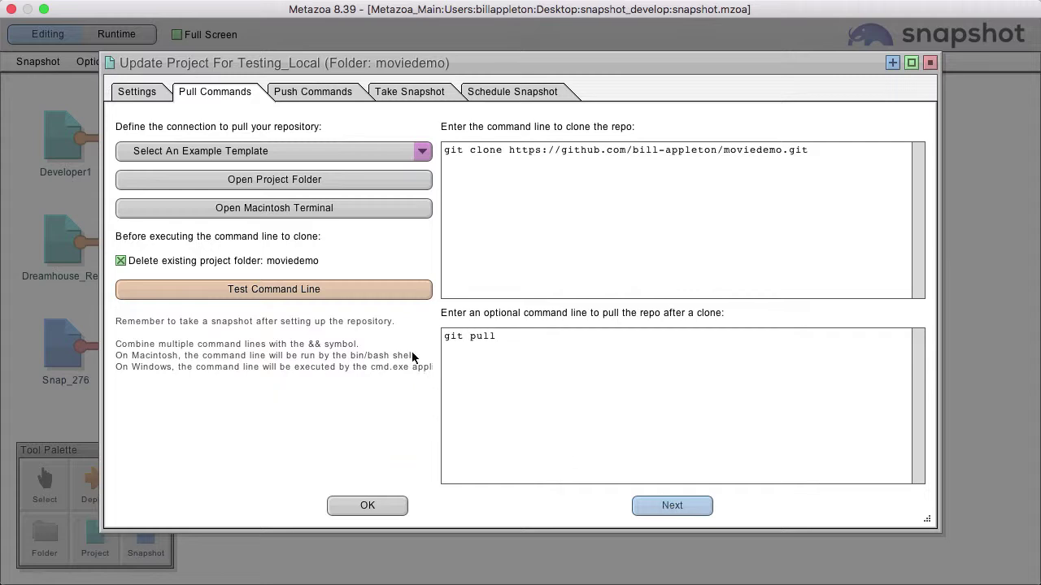
left_click(322, 290)
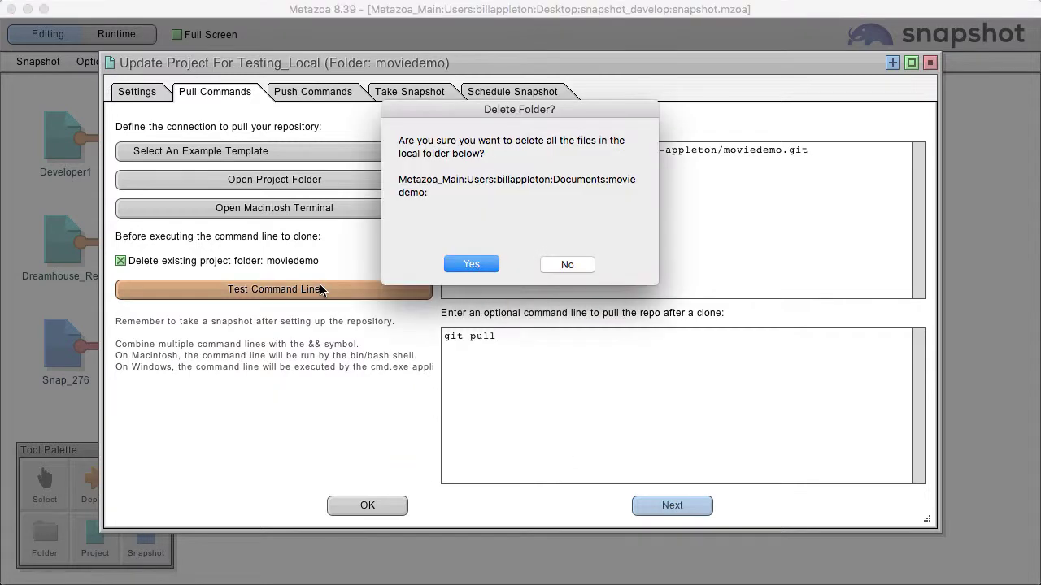
left_click(461, 262)
left_click(516, 277)
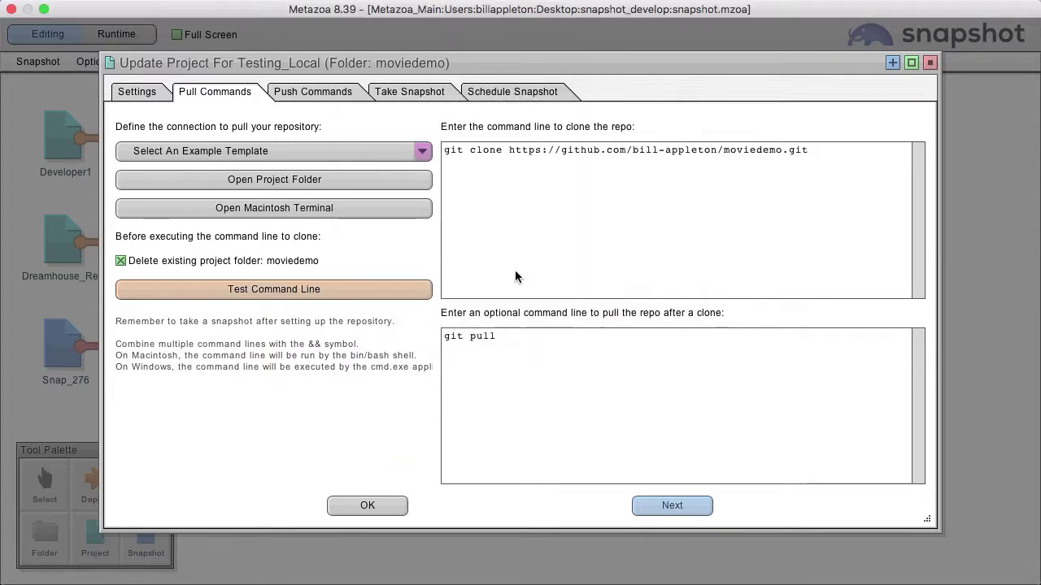
left_click(275, 180)
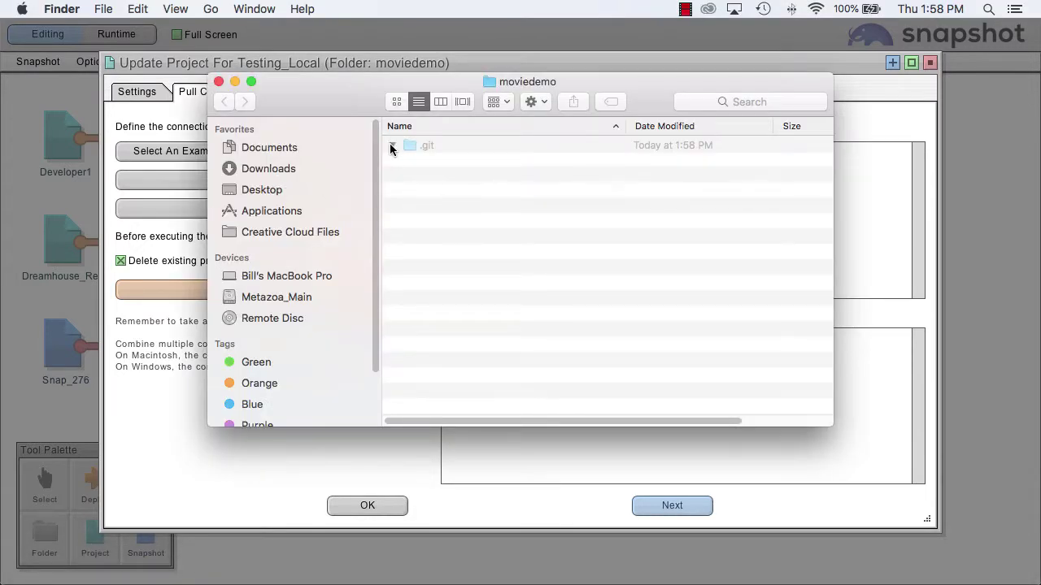
left_click(391, 145)
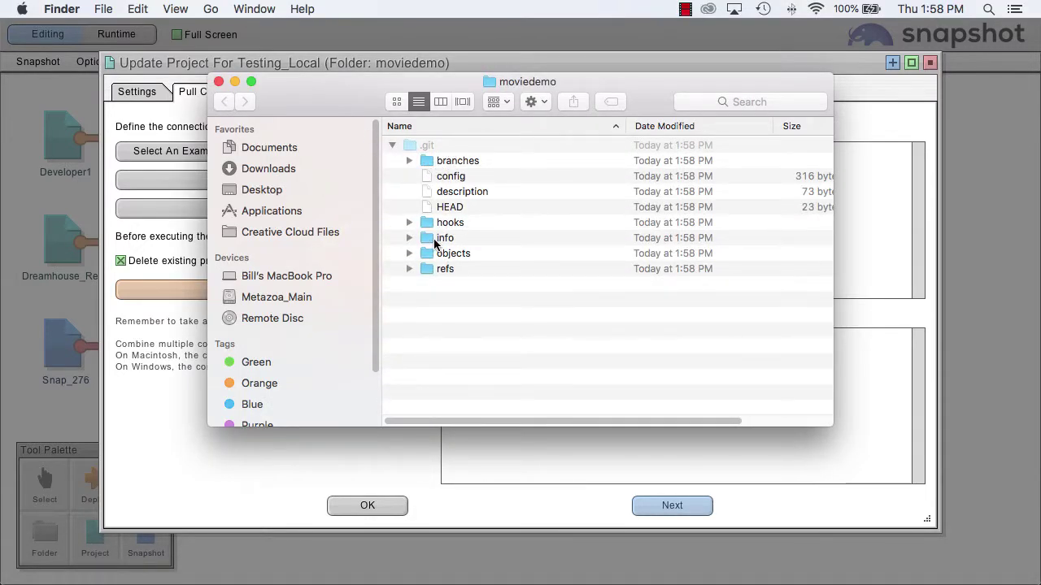
left_click(218, 83)
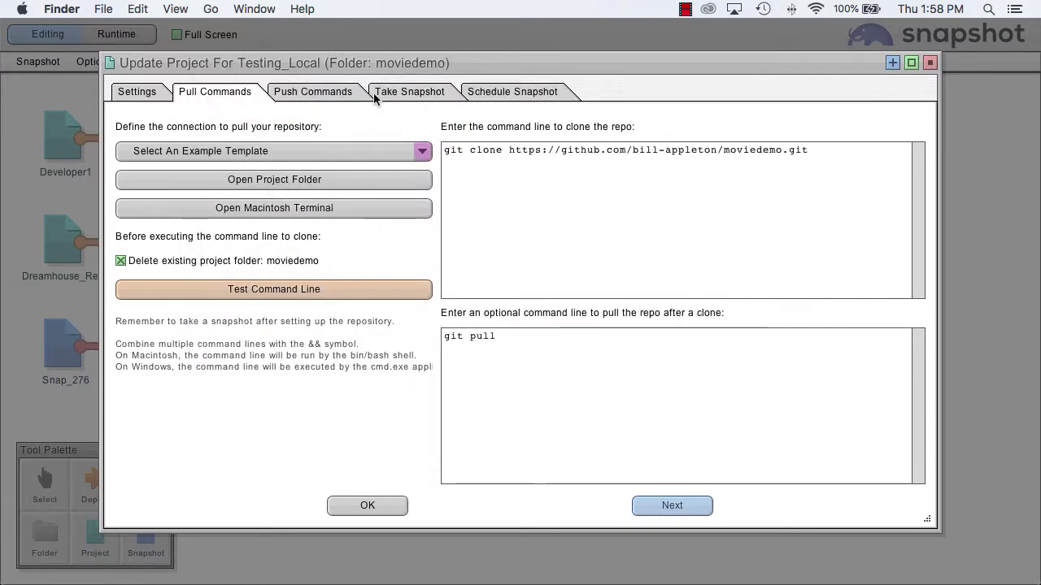
- Take a snapshot of the Testing_Local project with Store Compressed Data
left_click(348, 92)
left_click(400, 91)
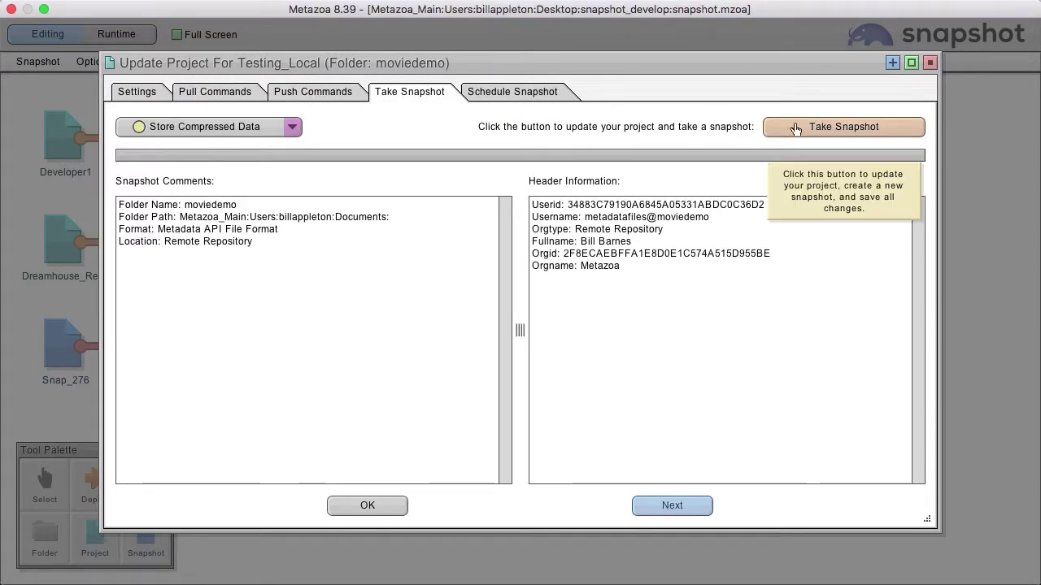
left_click(831, 127)
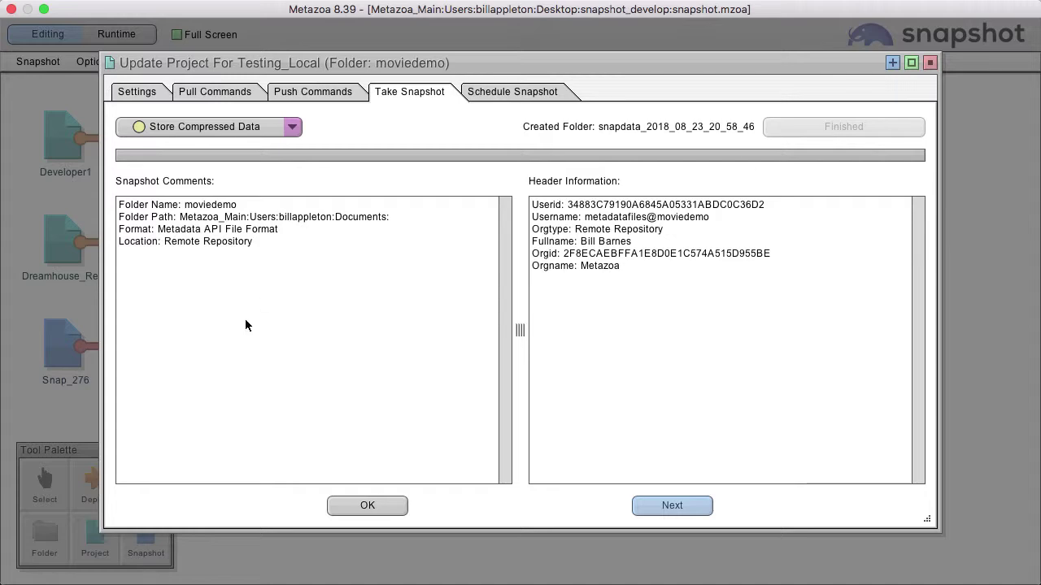
- In the continuous integration for Push_308, select the source deployment dated 8/16/2018 10:10 AM and inspect its create and delete job lists
left_click(378, 507)
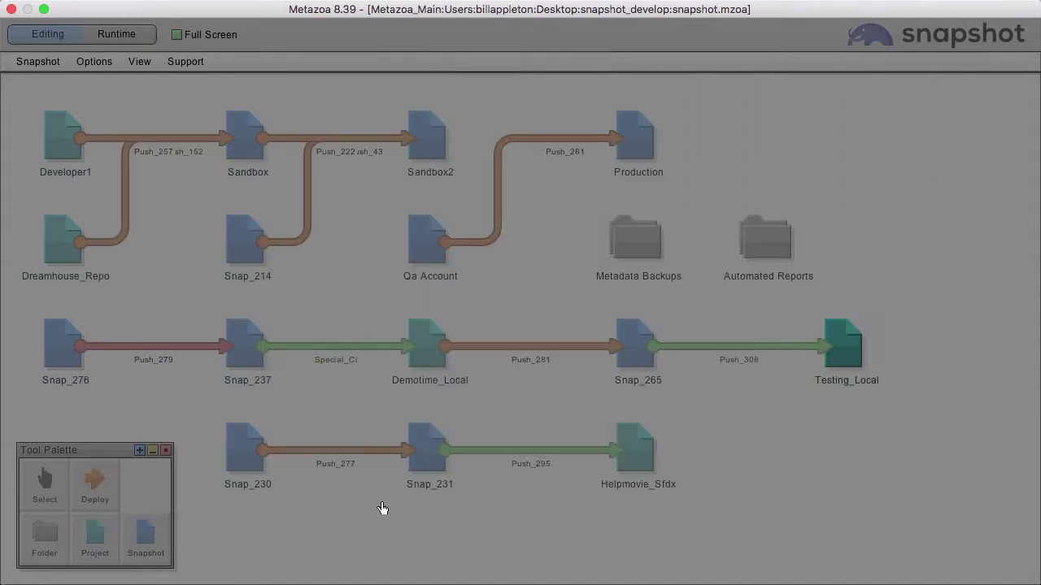
mouse_move(854, 346)
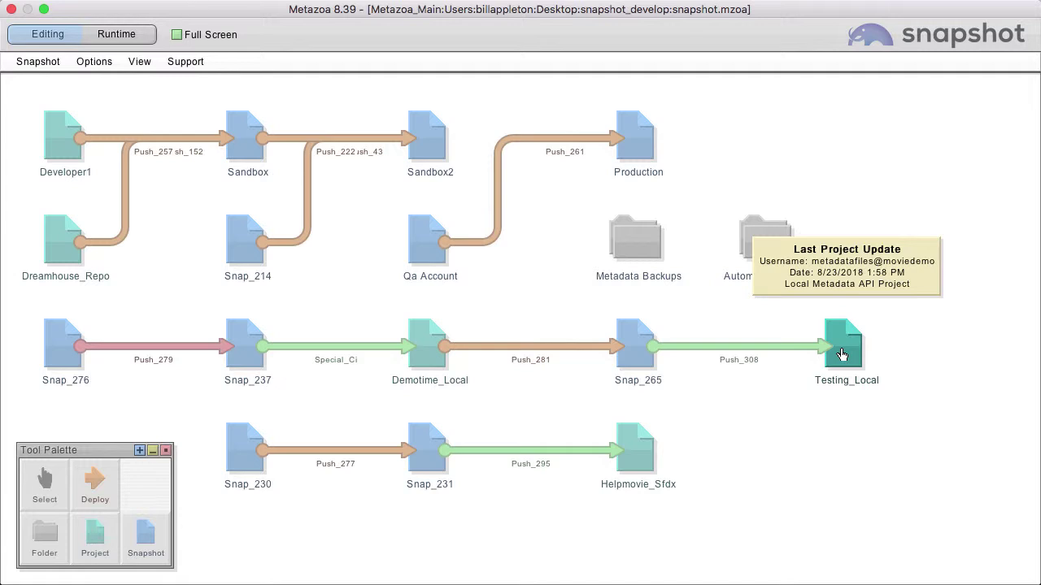
mouse_move(730, 352)
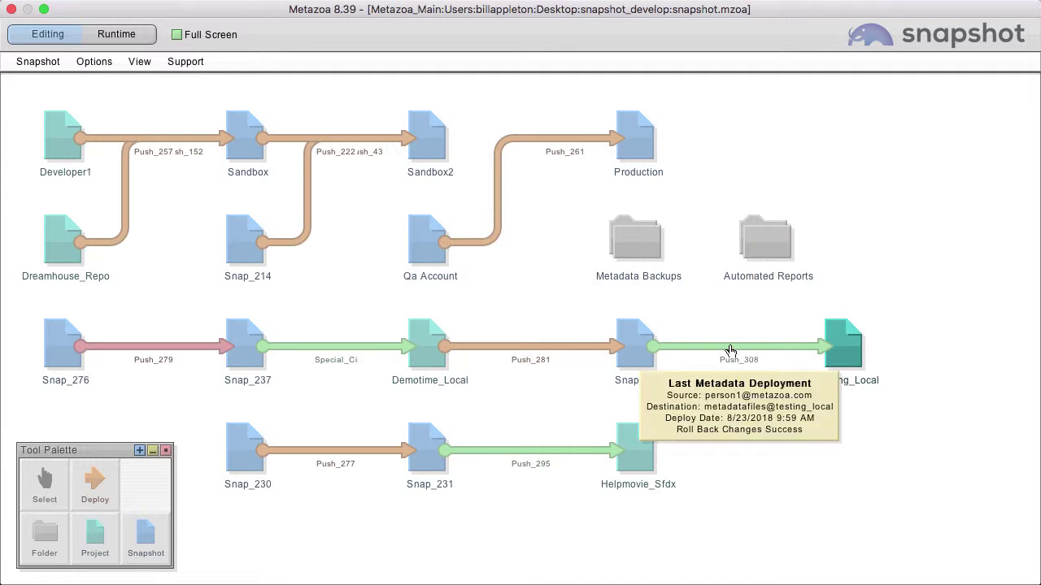
right_click(730, 352)
left_click(777, 399)
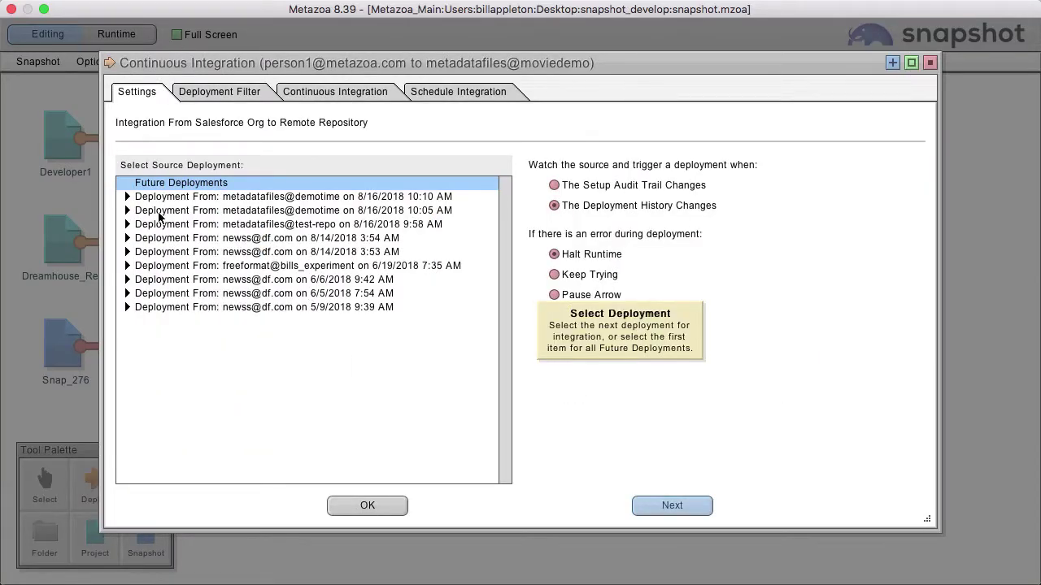
left_click(126, 196)
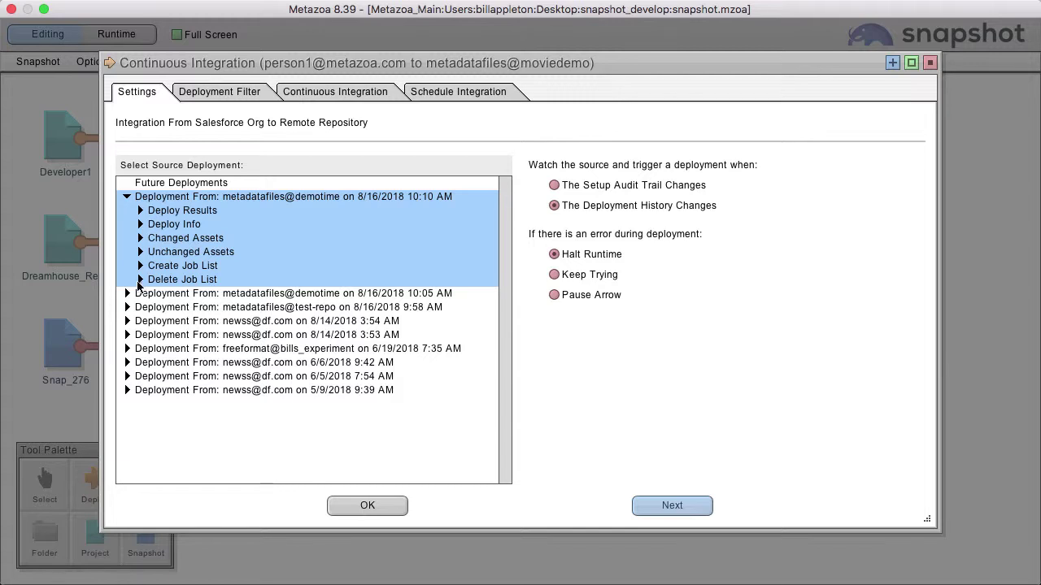
left_click(140, 279)
left_click(140, 266)
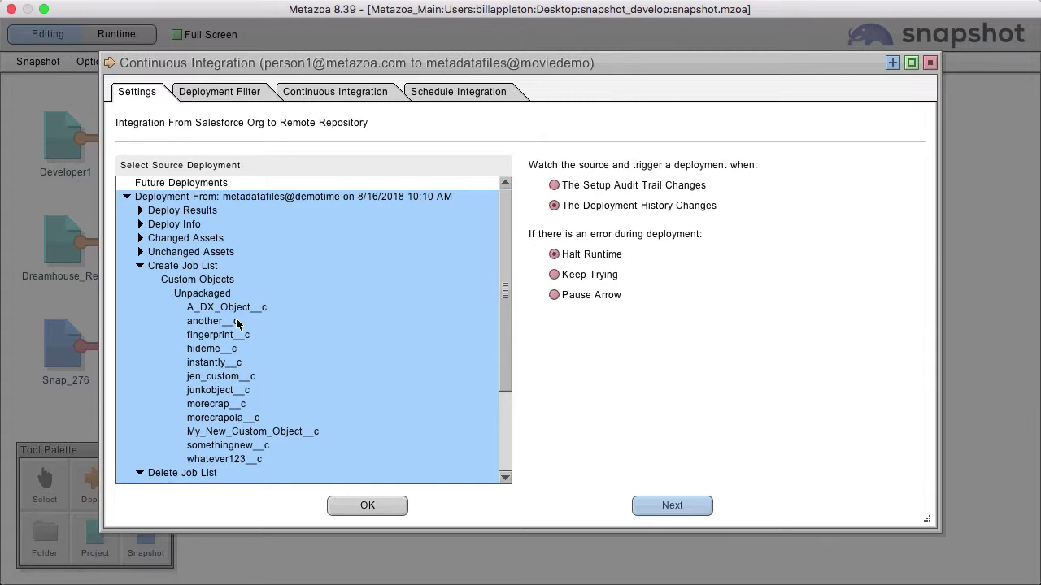
- Run the continuous integration to moviedemo with Roll Back All Changes If There Is An Error, and review the deploy and push results
left_click(246, 95)
left_click(342, 92)
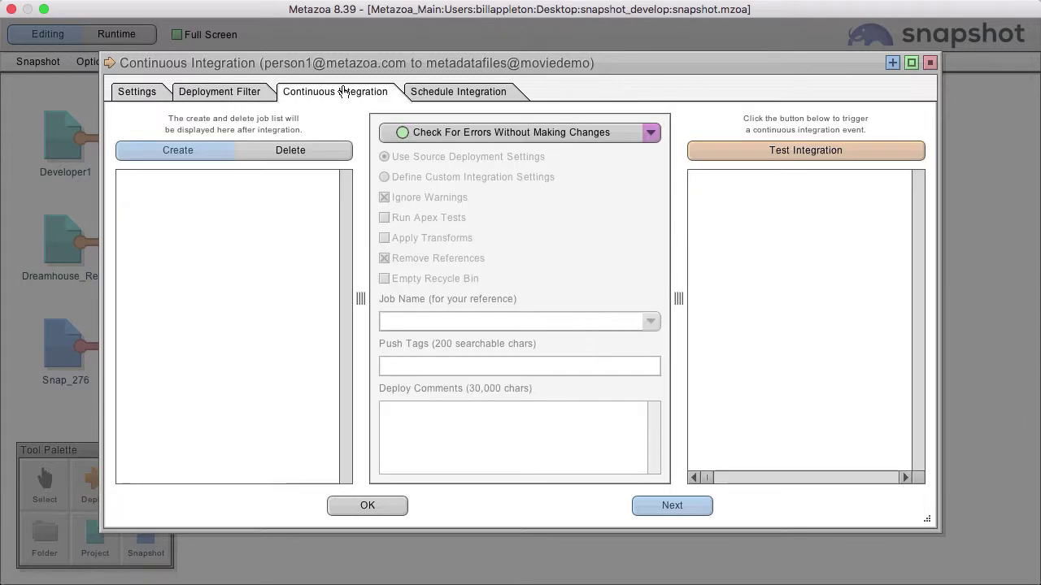
left_click(529, 134)
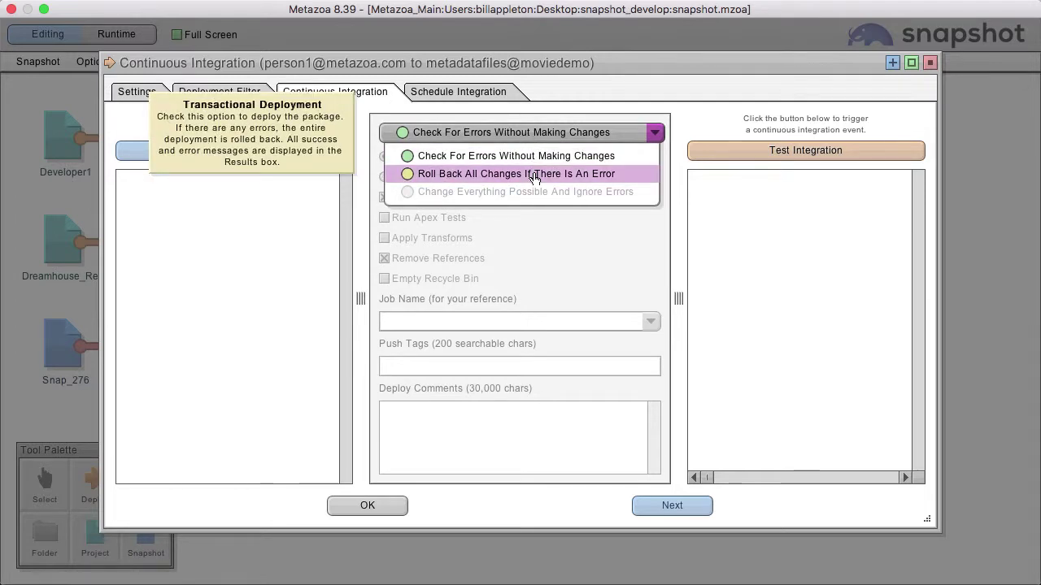
left_click(532, 170)
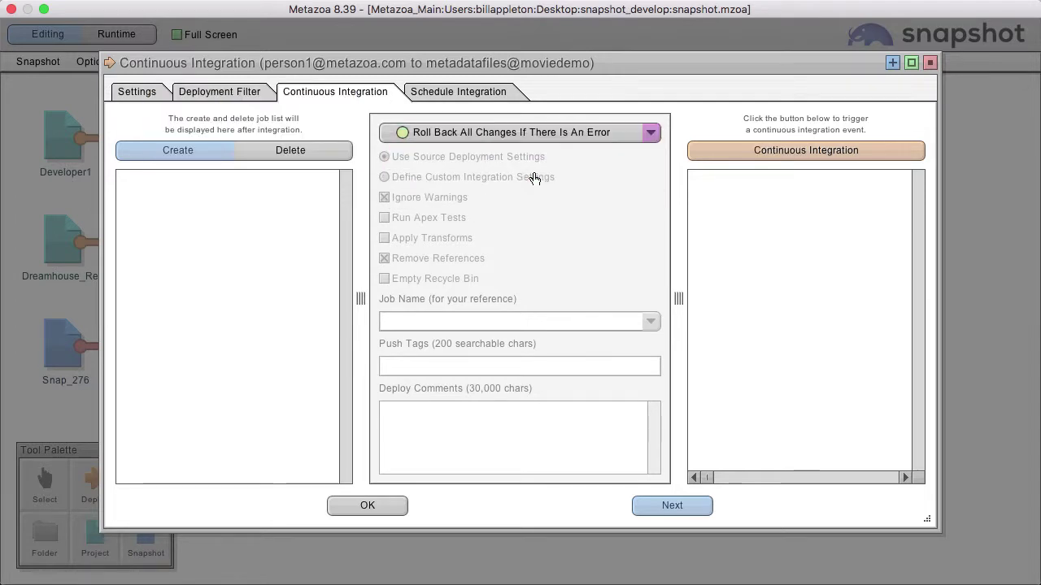
left_click(799, 152)
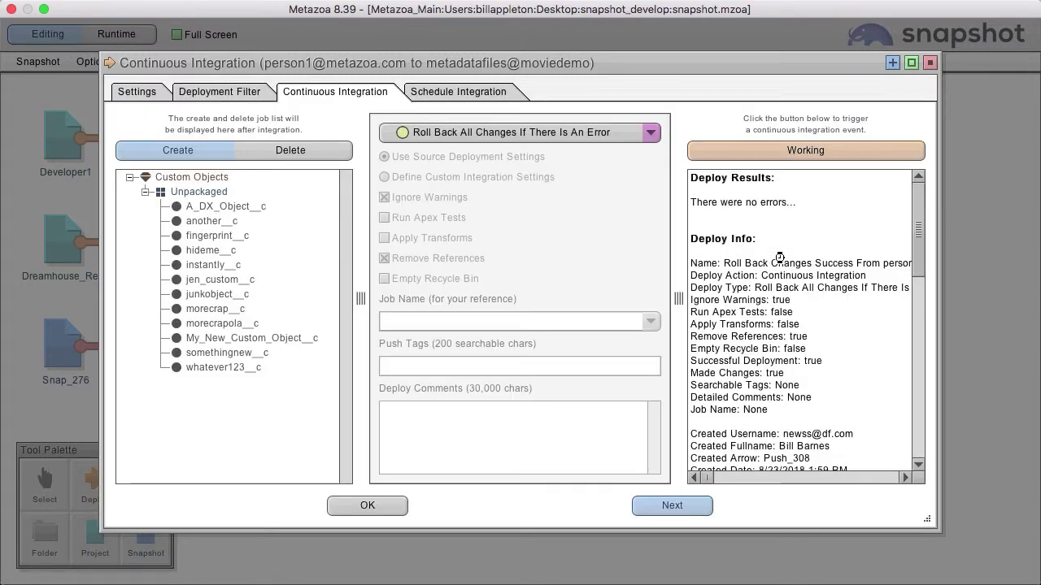
left_click_drag(920, 221, 923, 405)
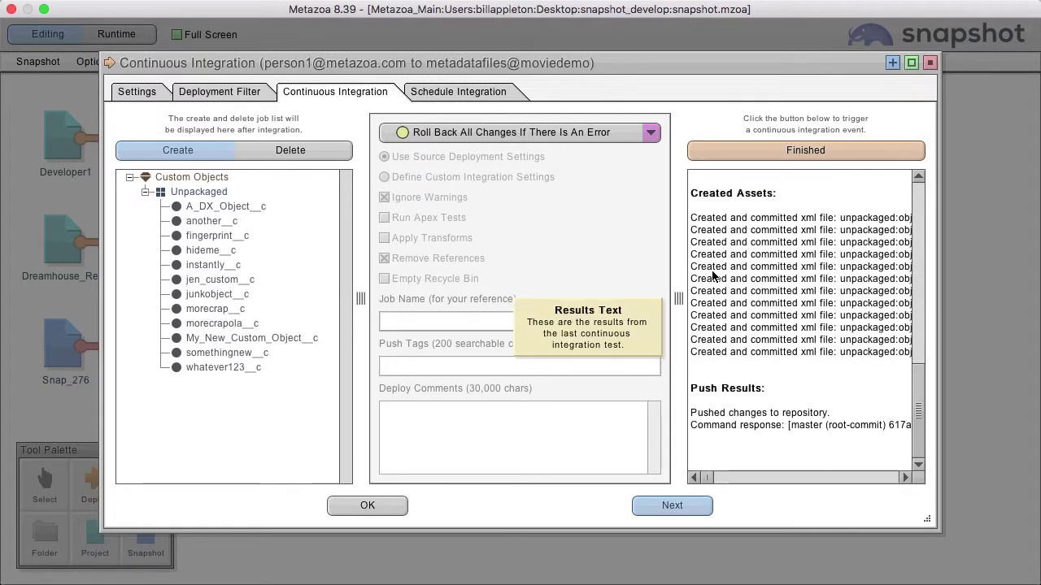
left_click(346, 505)
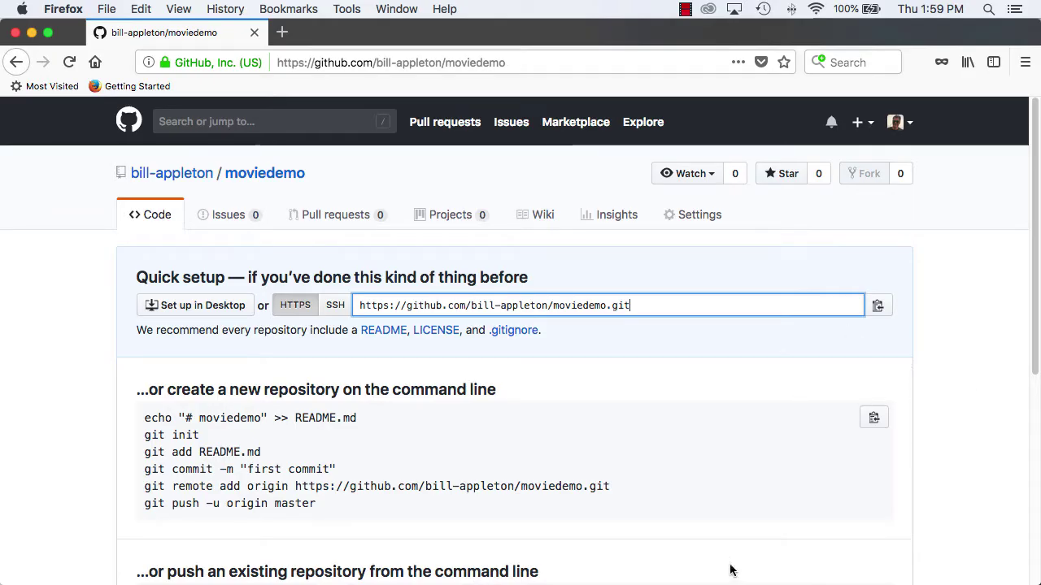
- Switch to GitHub in Firefox, reload the moviedemo repository, and examine the pushed files in the unpackaged/objects folder
left_click(254, 179)
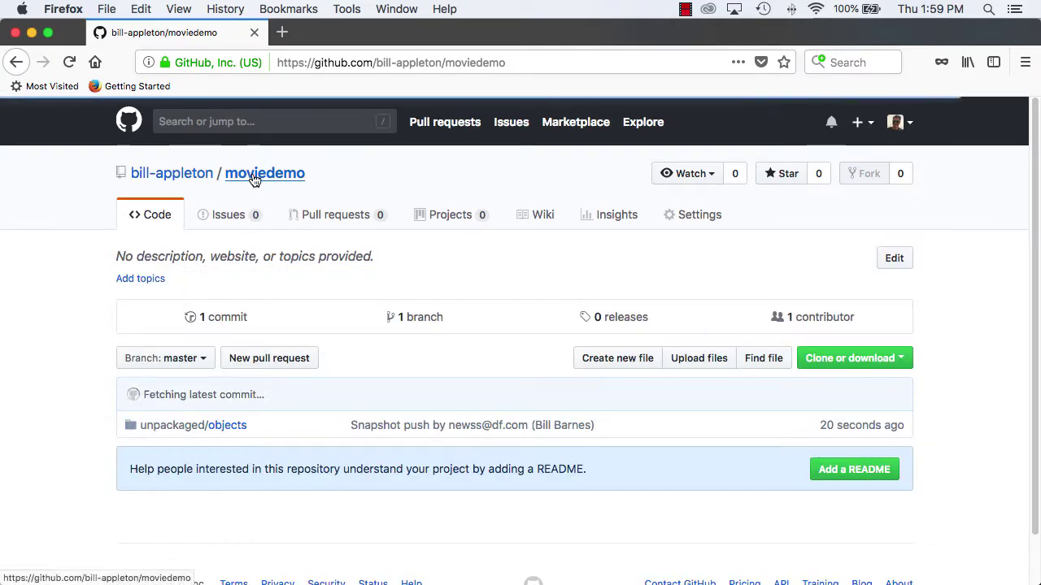
left_click(231, 431)
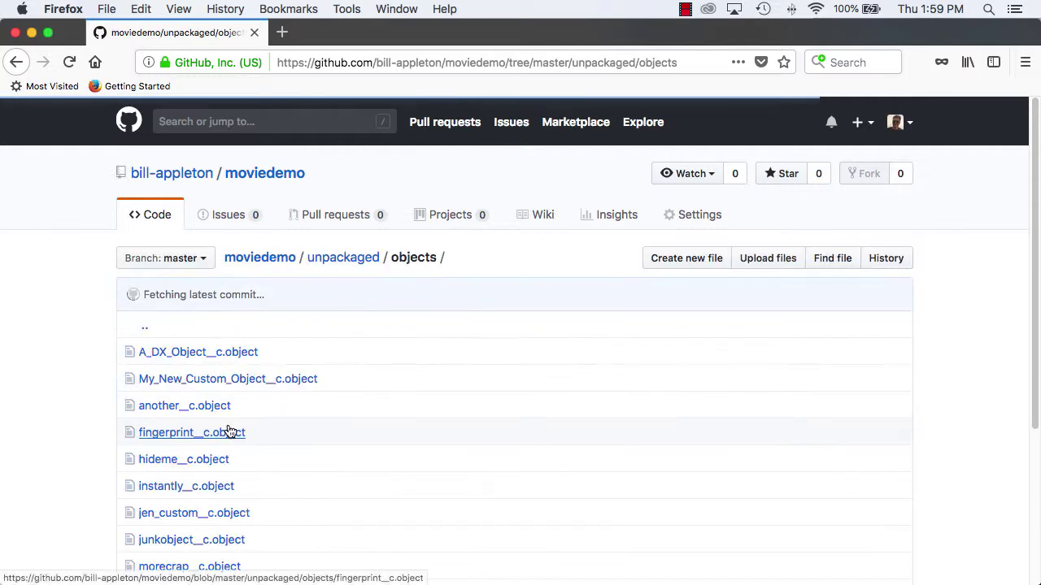
scroll(978, 304, "down", 1)
scroll(978, 304, "down", 5)
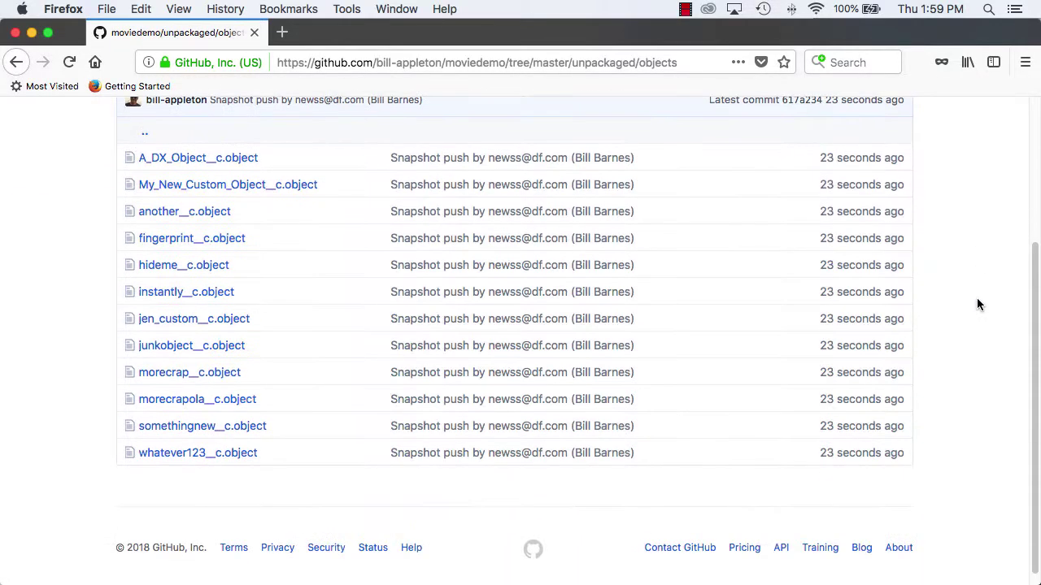
scroll(978, 304, "up", 2)
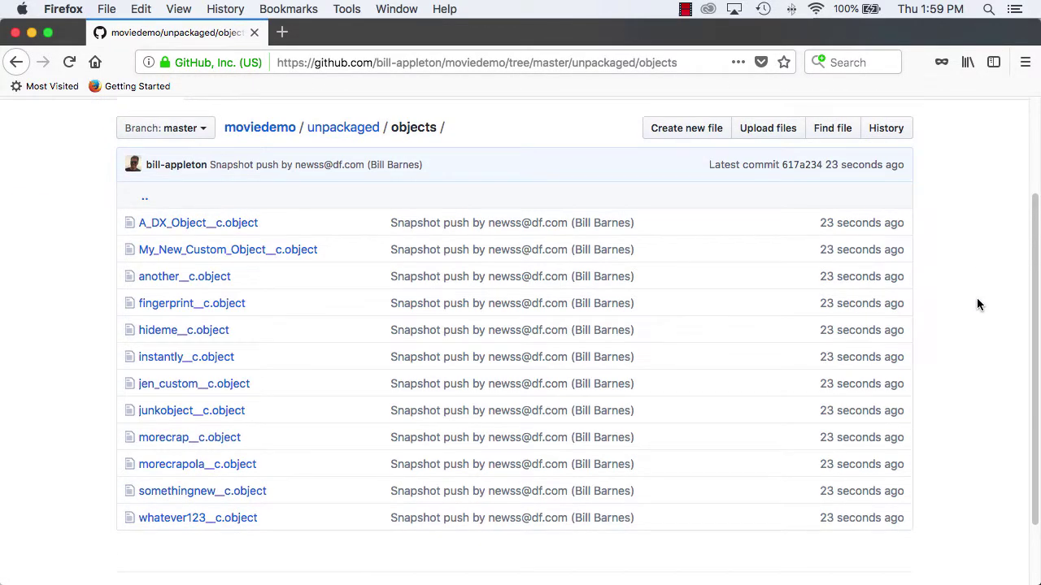